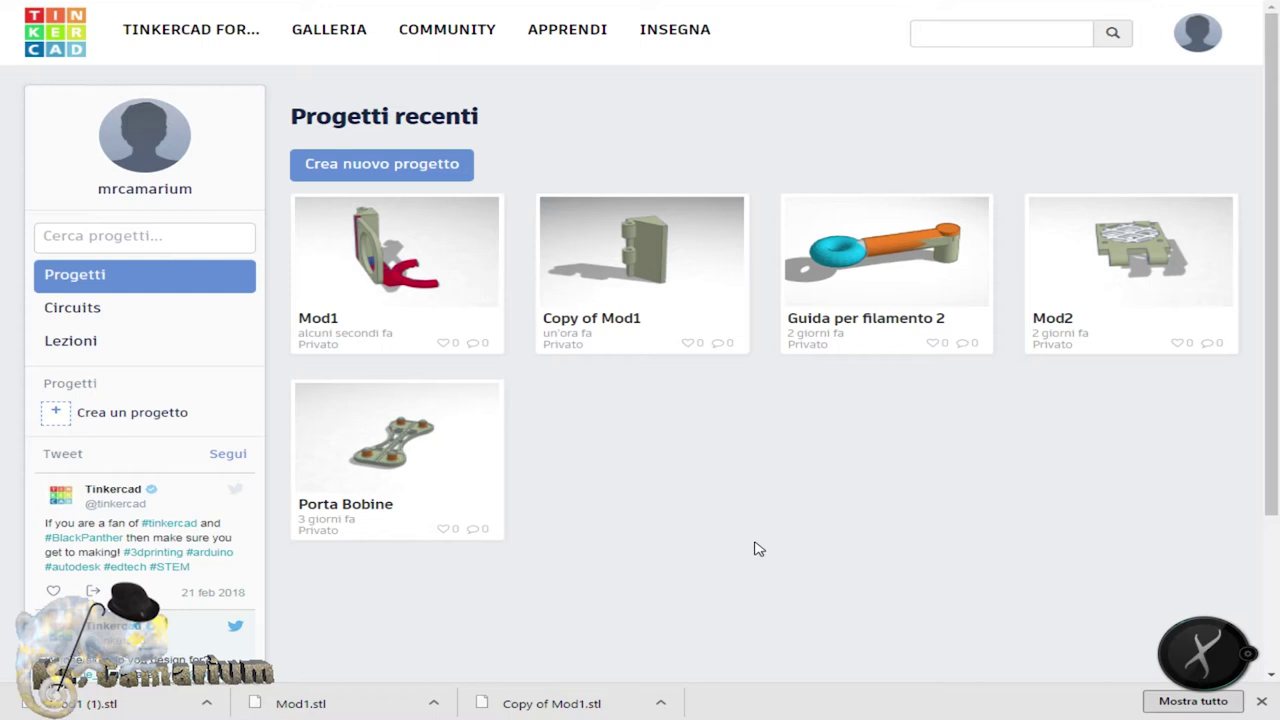
Step: Start a new design and place a red cube with its width set to 50 mm
left_click(350, 174)
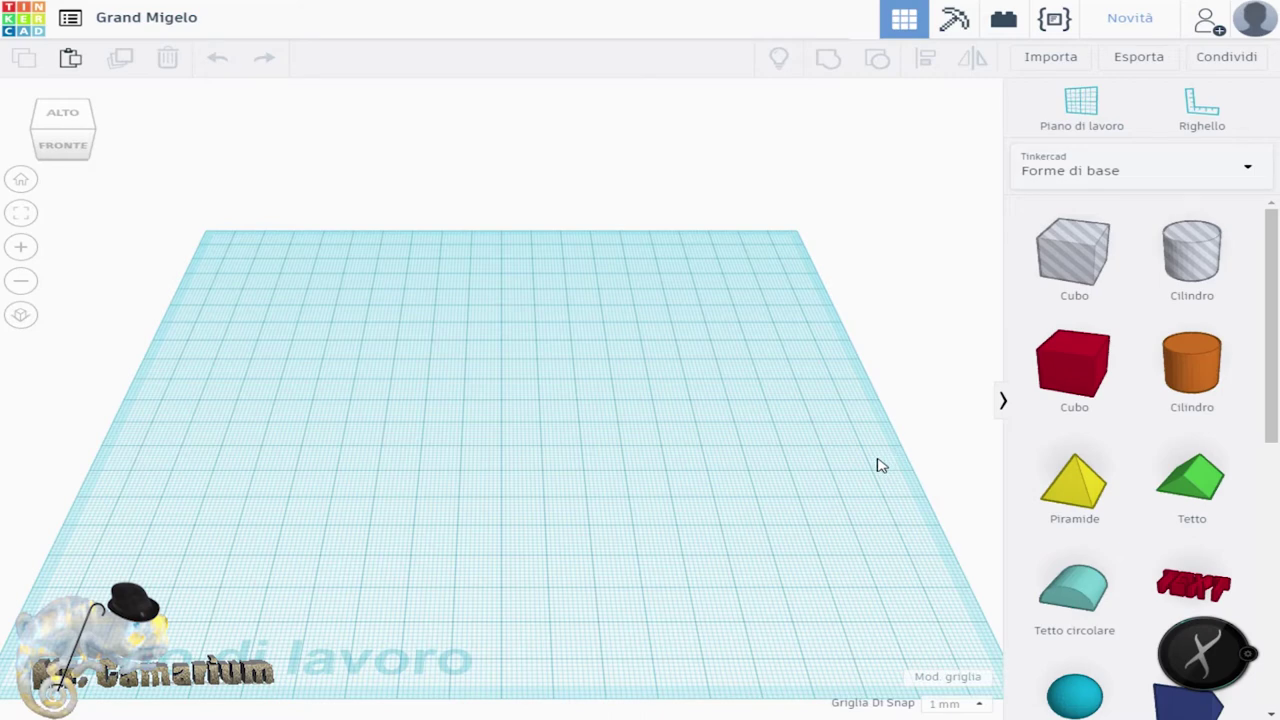
left_click(1072, 375)
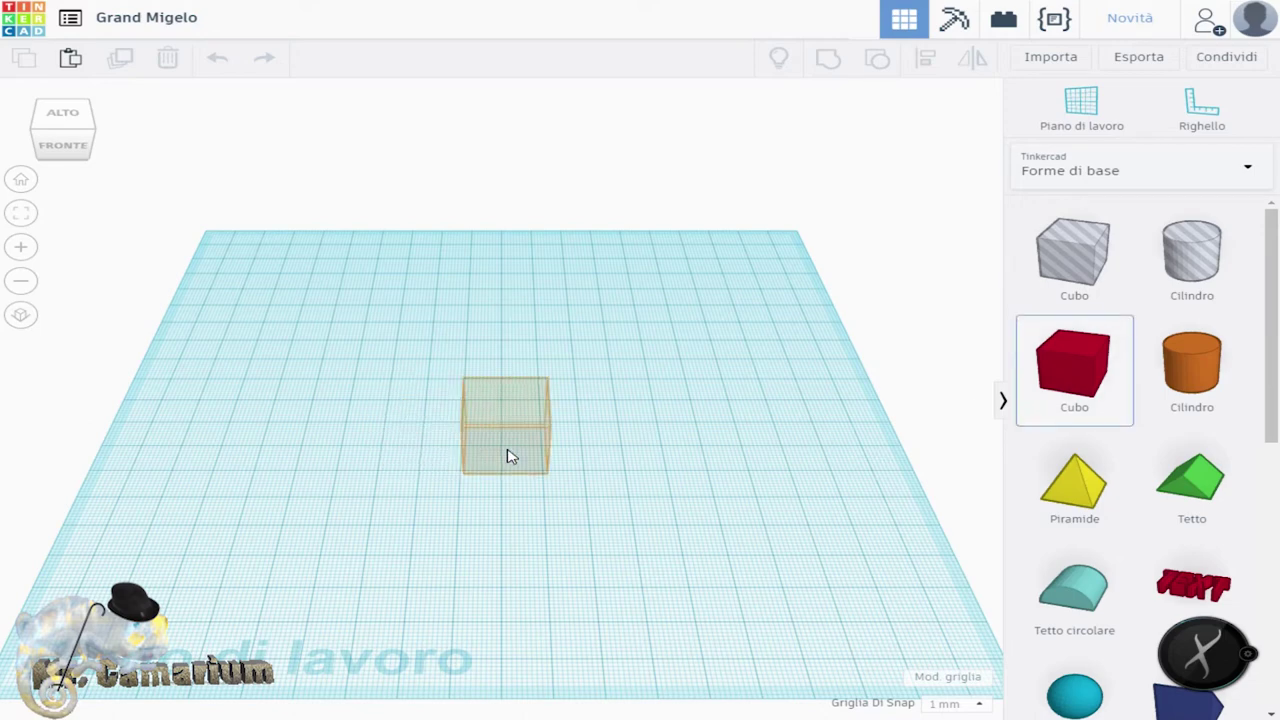
left_click(509, 452)
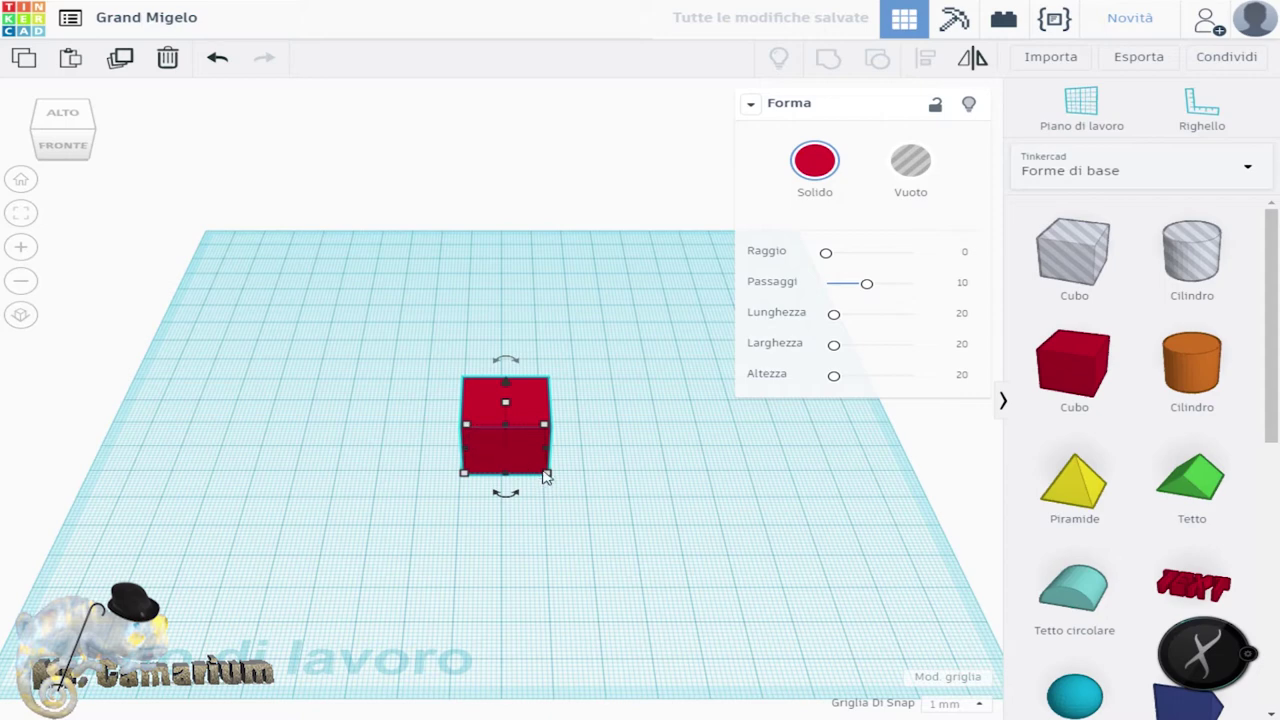
mouse_move(545, 428)
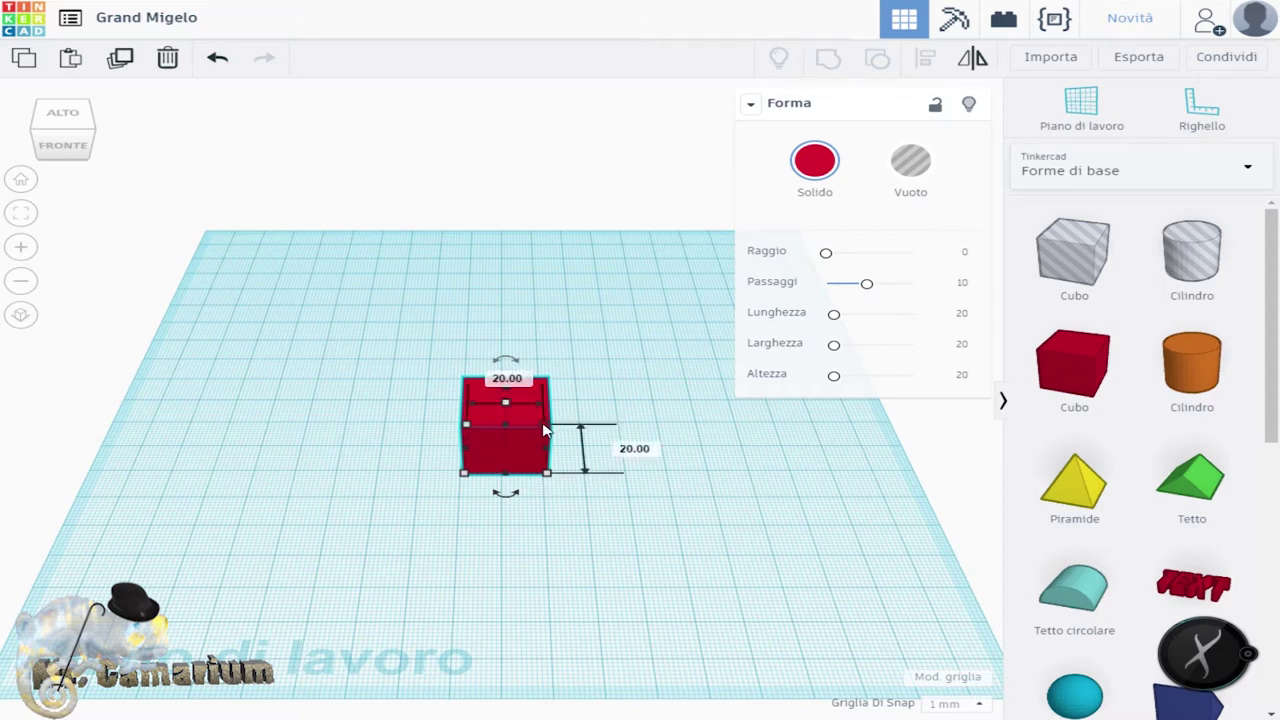
left_click_drag(545, 430, 532, 430)
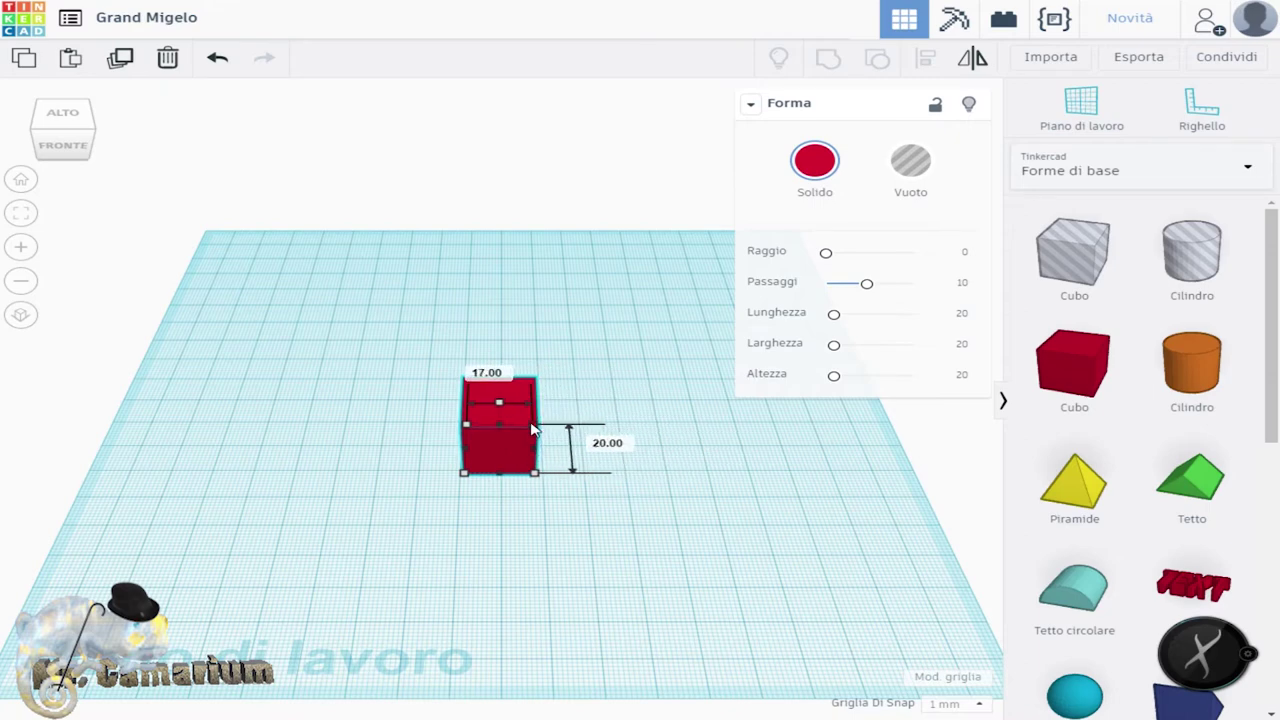
left_click(488, 373)
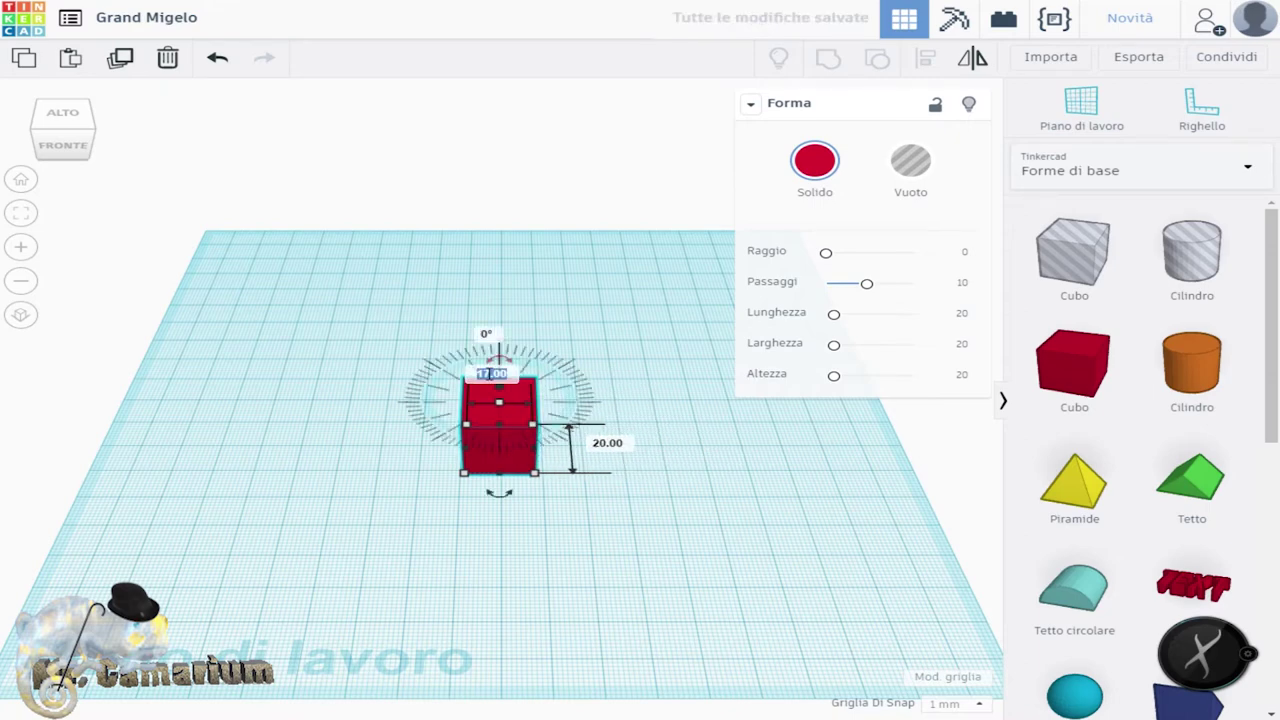
type("50")
key("Return")
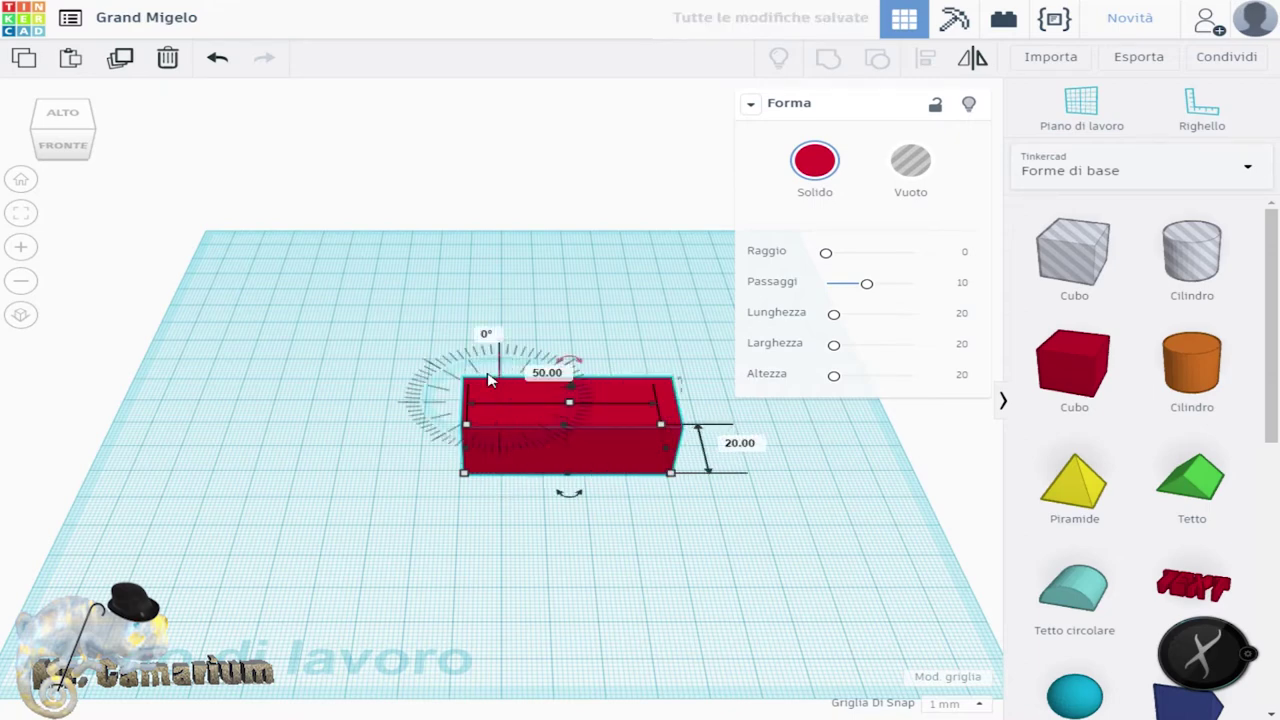
left_click(690, 527)
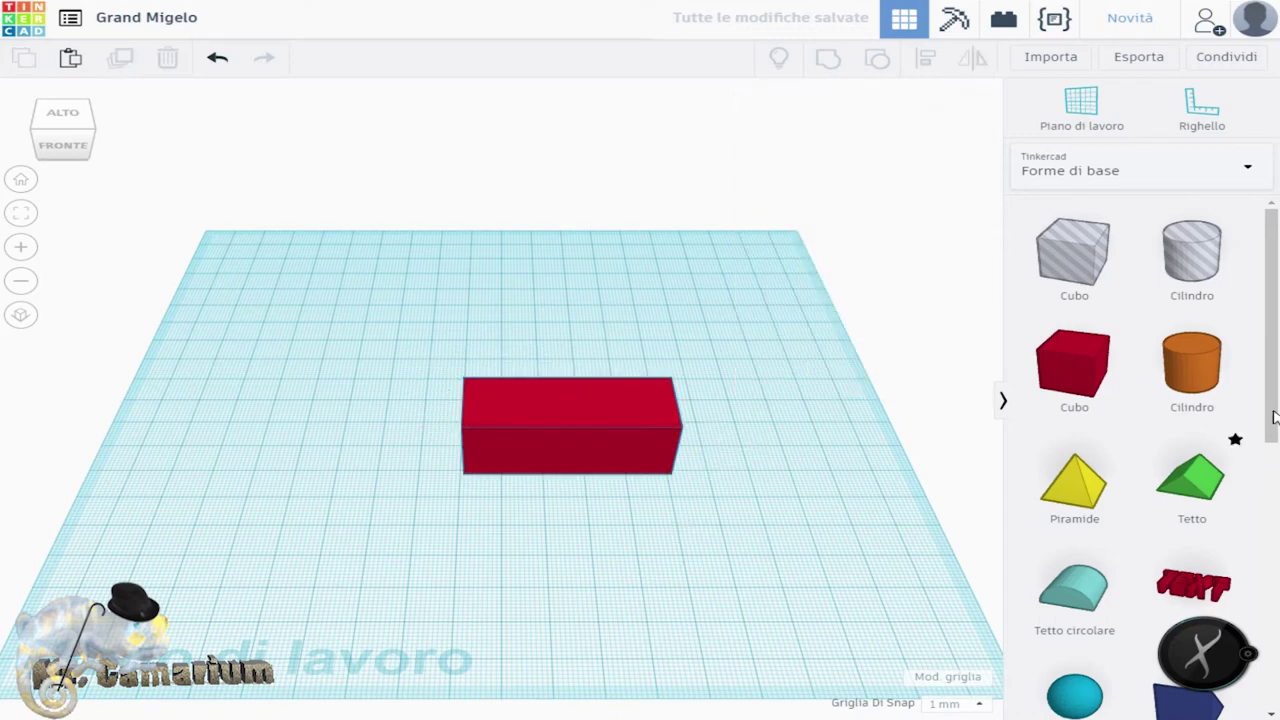
mouse_move(1272, 286)
left_mouse_down()
mouse_move(1277, 458)
mouse_move(1277, 418)
left_mouse_up()
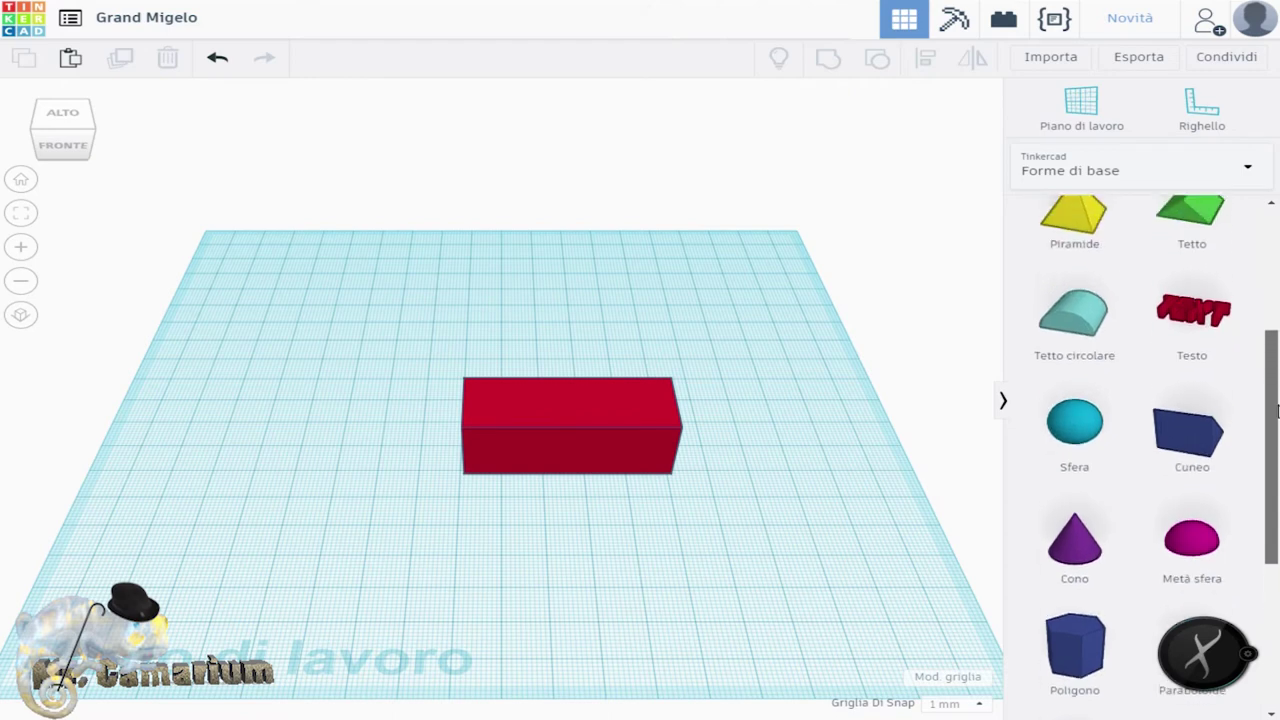
scroll(1276, 427, "up", 1)
scroll(1276, 427, "up", 3)
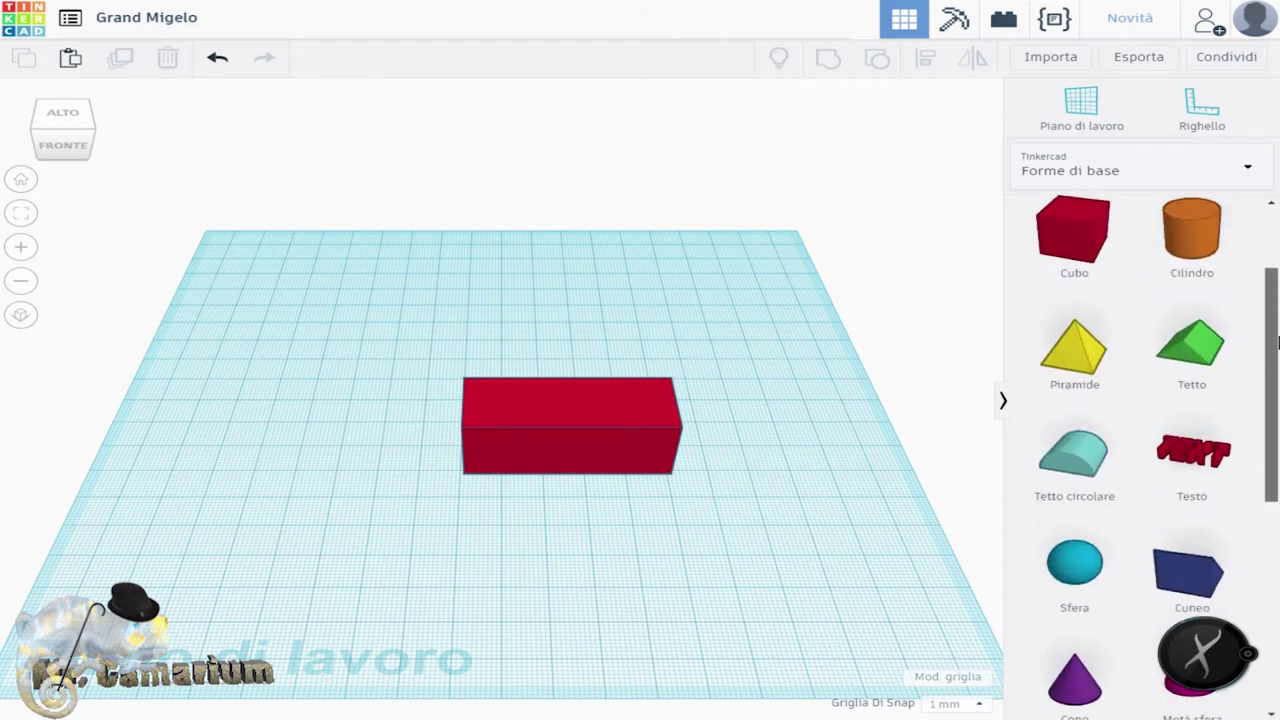
left_click(1253, 170)
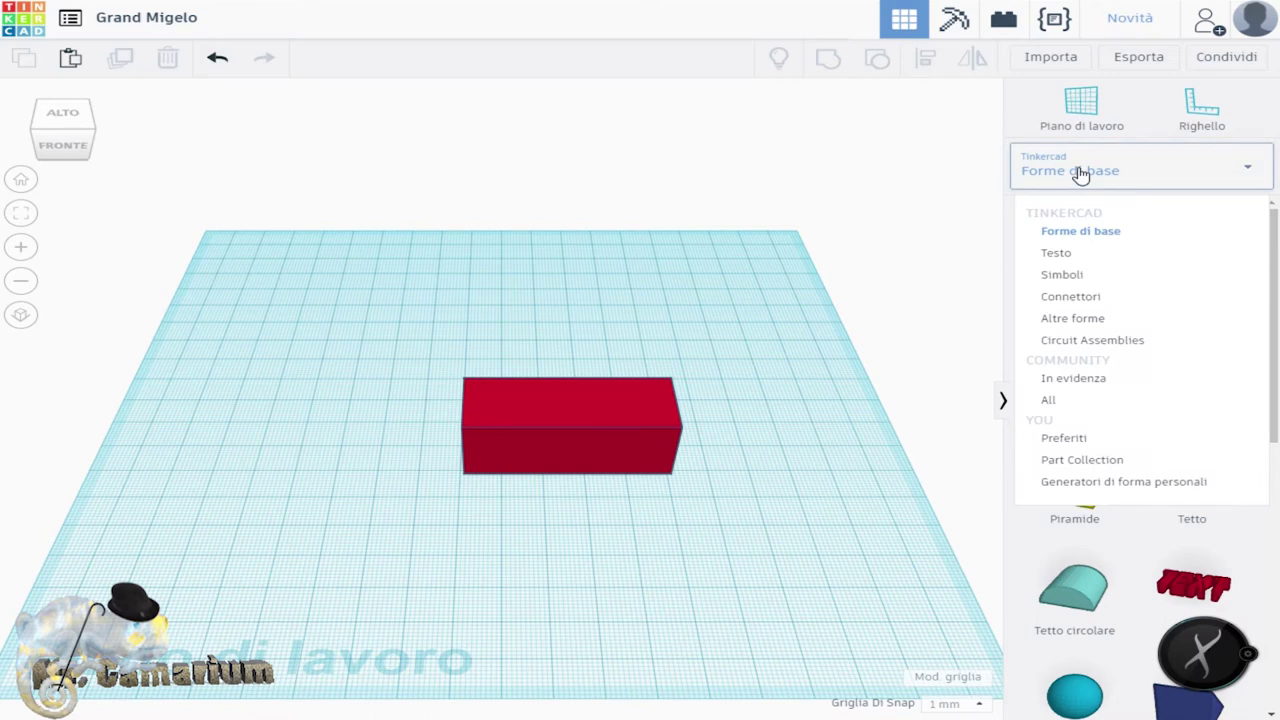
left_click(1078, 260)
mouse_move(1275, 280)
left_mouse_down()
mouse_move(1272, 630)
mouse_move(1266, 196)
left_mouse_up()
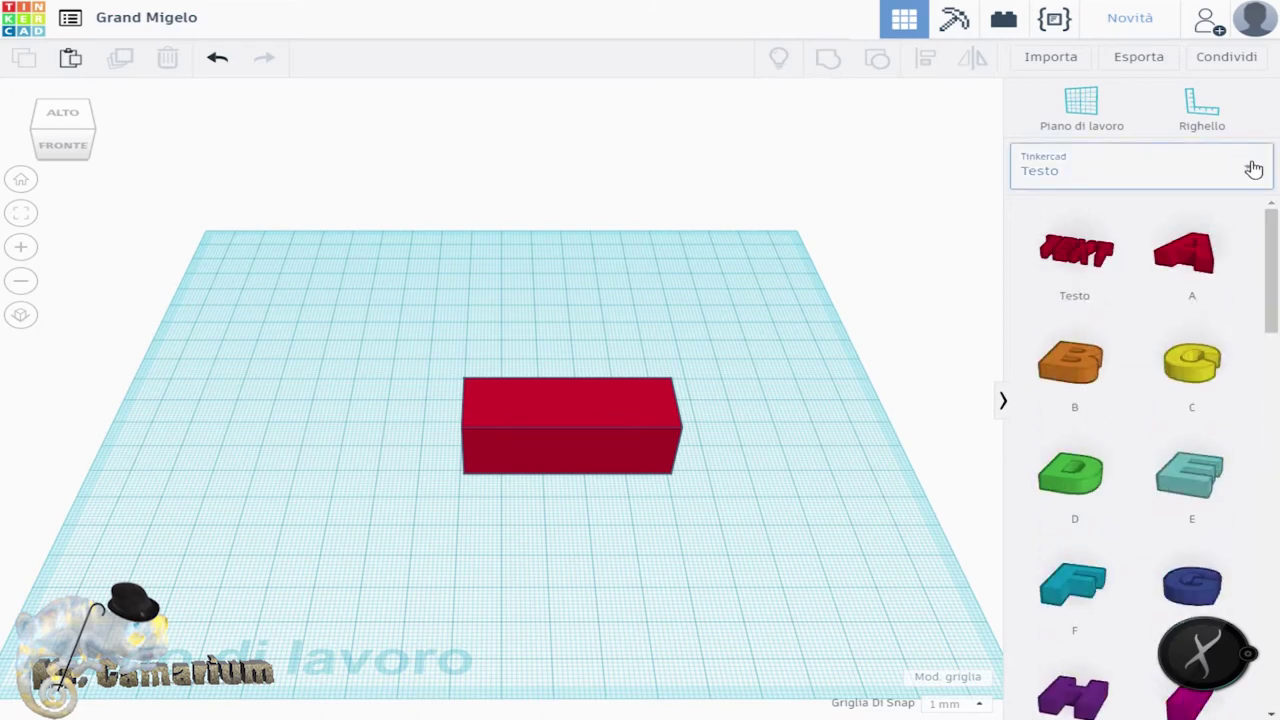
left_click(1254, 169)
left_click(1052, 275)
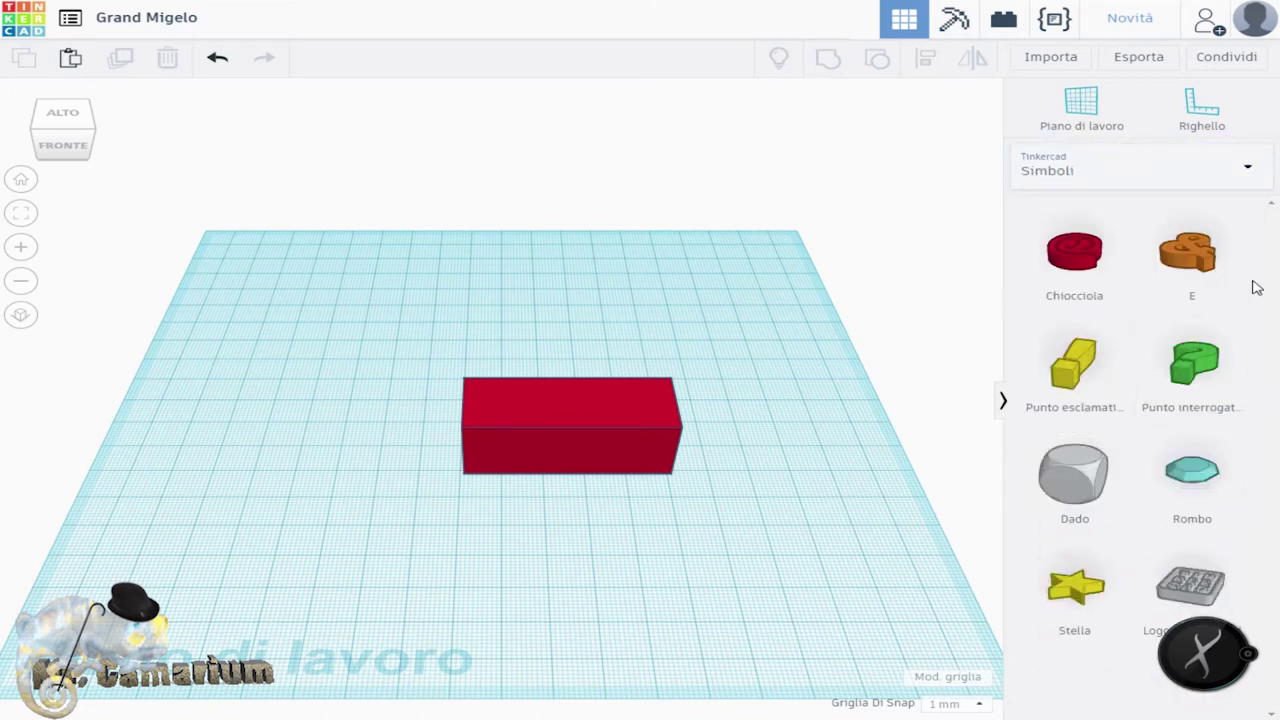
left_click(1240, 170)
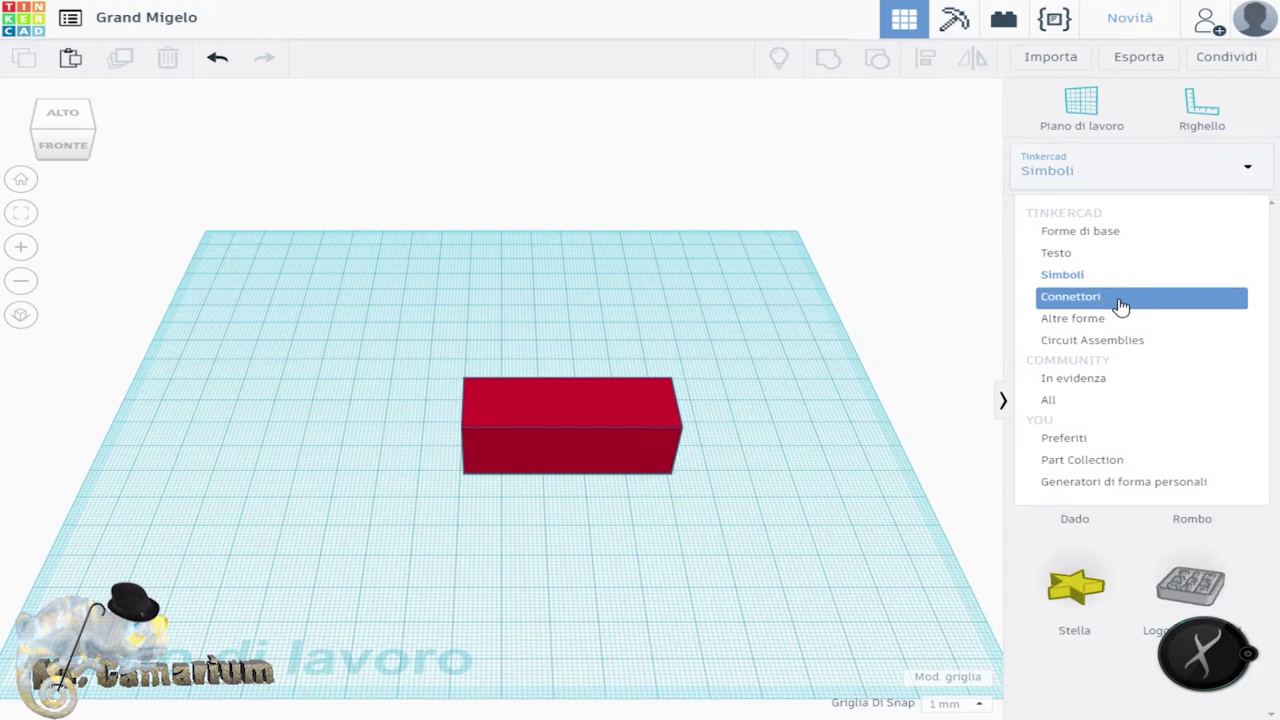
left_click(1121, 297)
left_click(1137, 186)
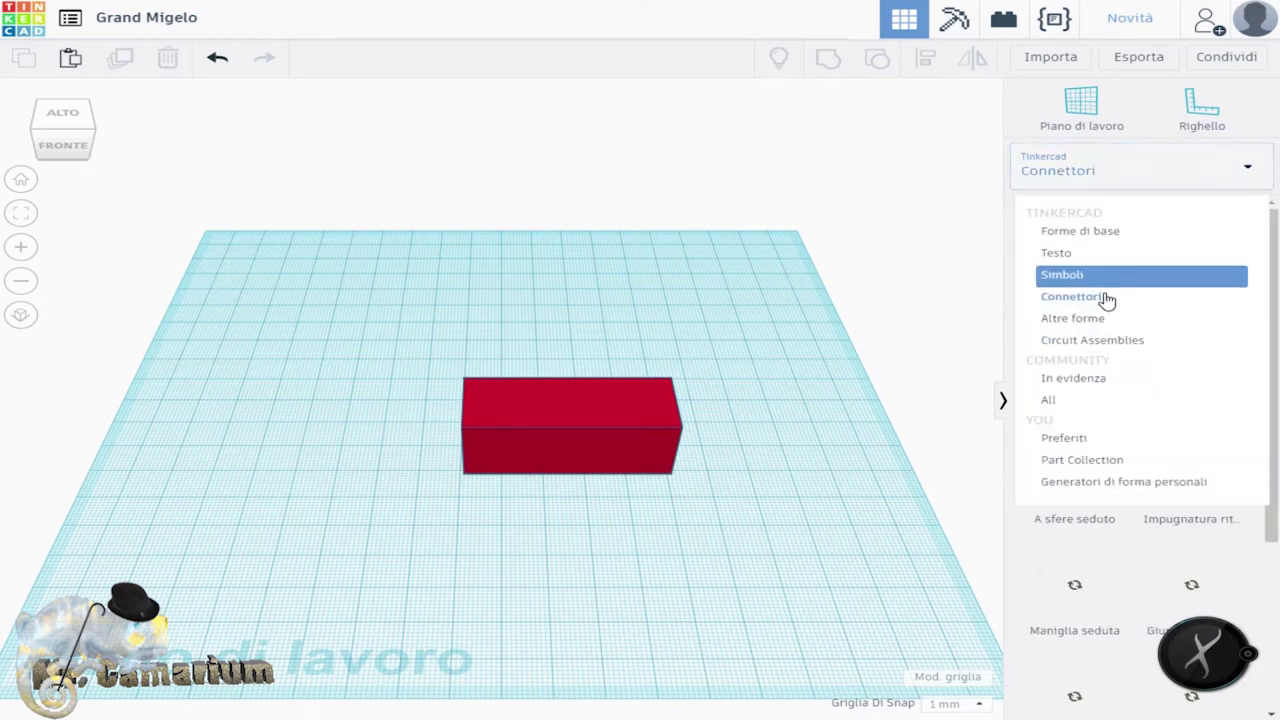
left_click(1086, 318)
left_click(1115, 180)
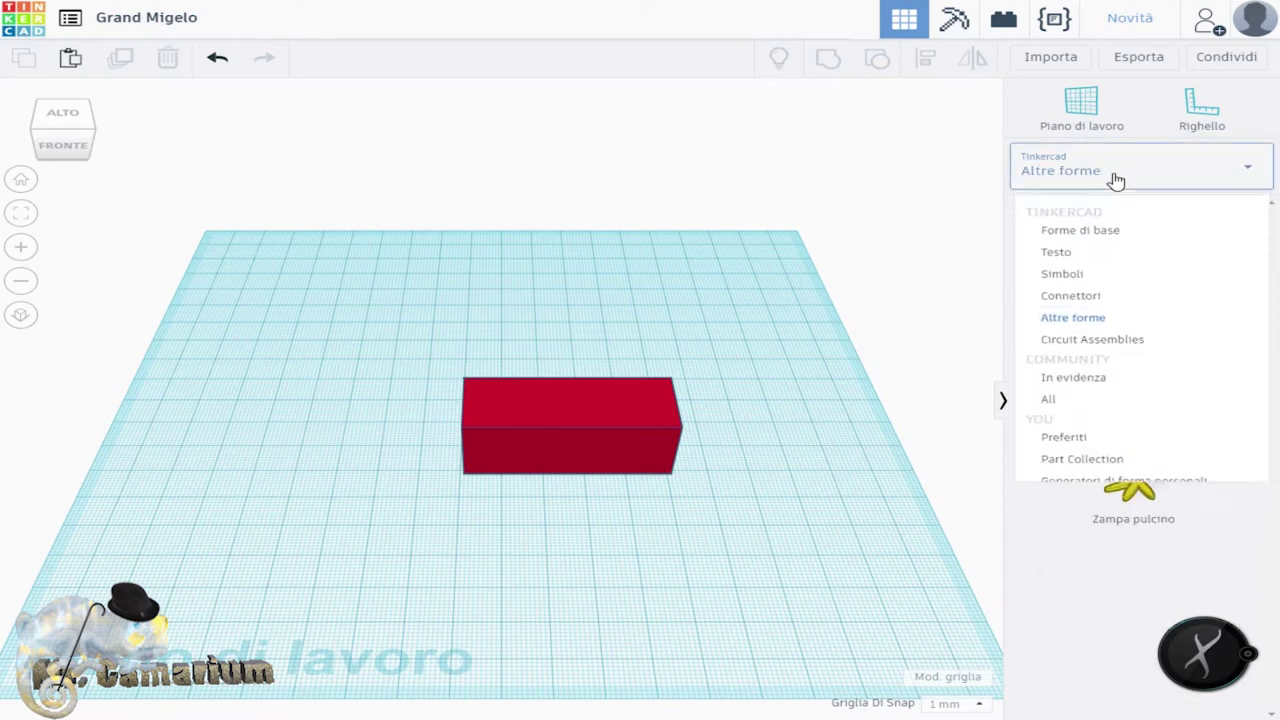
left_click(1115, 178)
left_click(1115, 178)
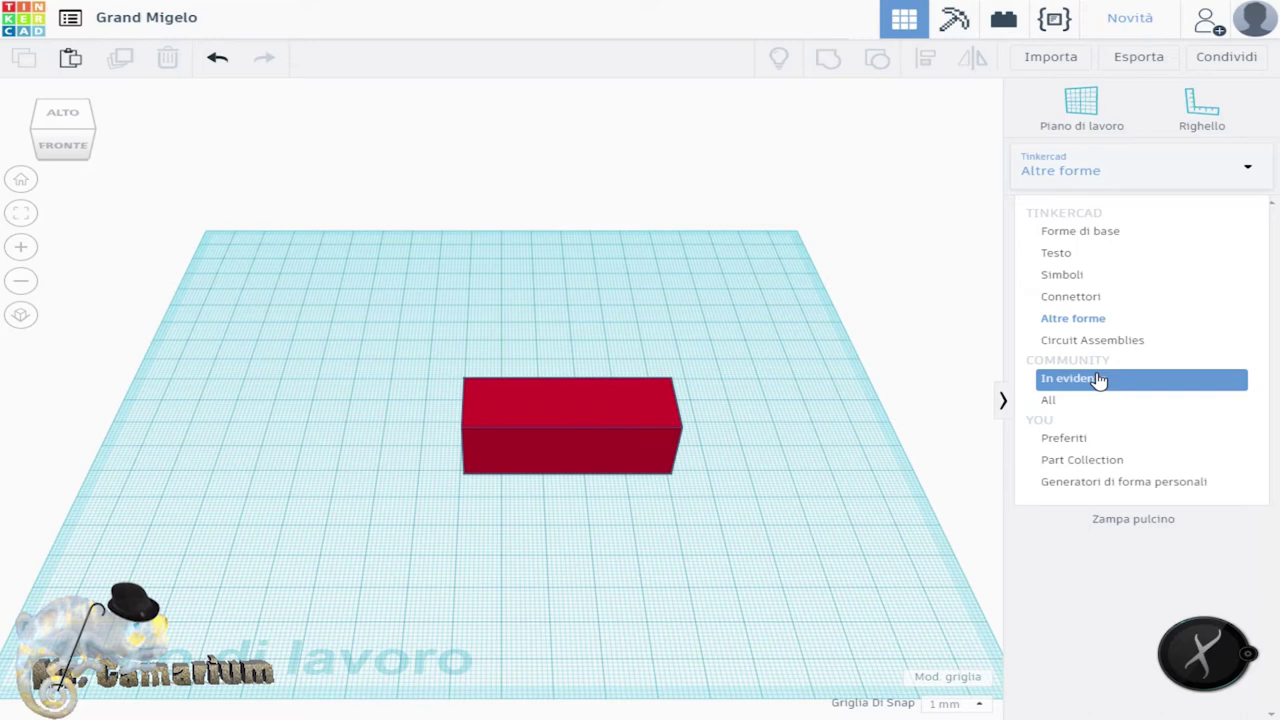
left_click(928, 262)
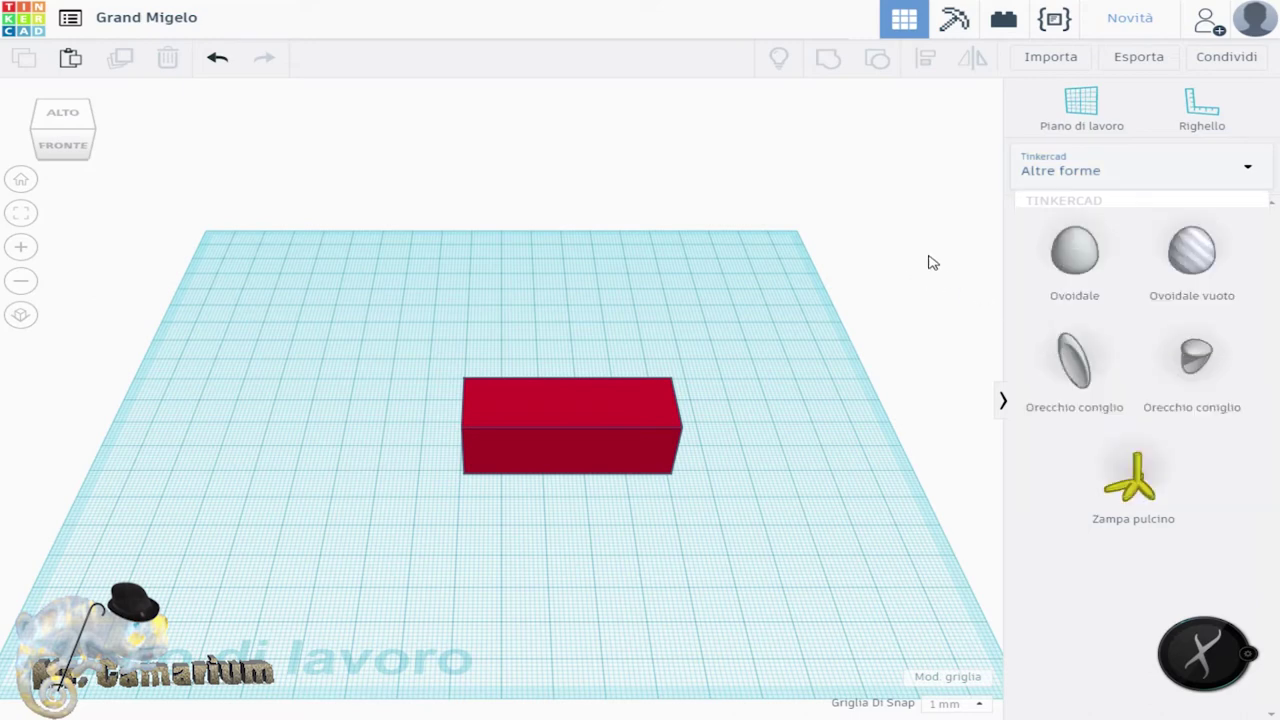
left_click(1256, 163)
left_click(1116, 236)
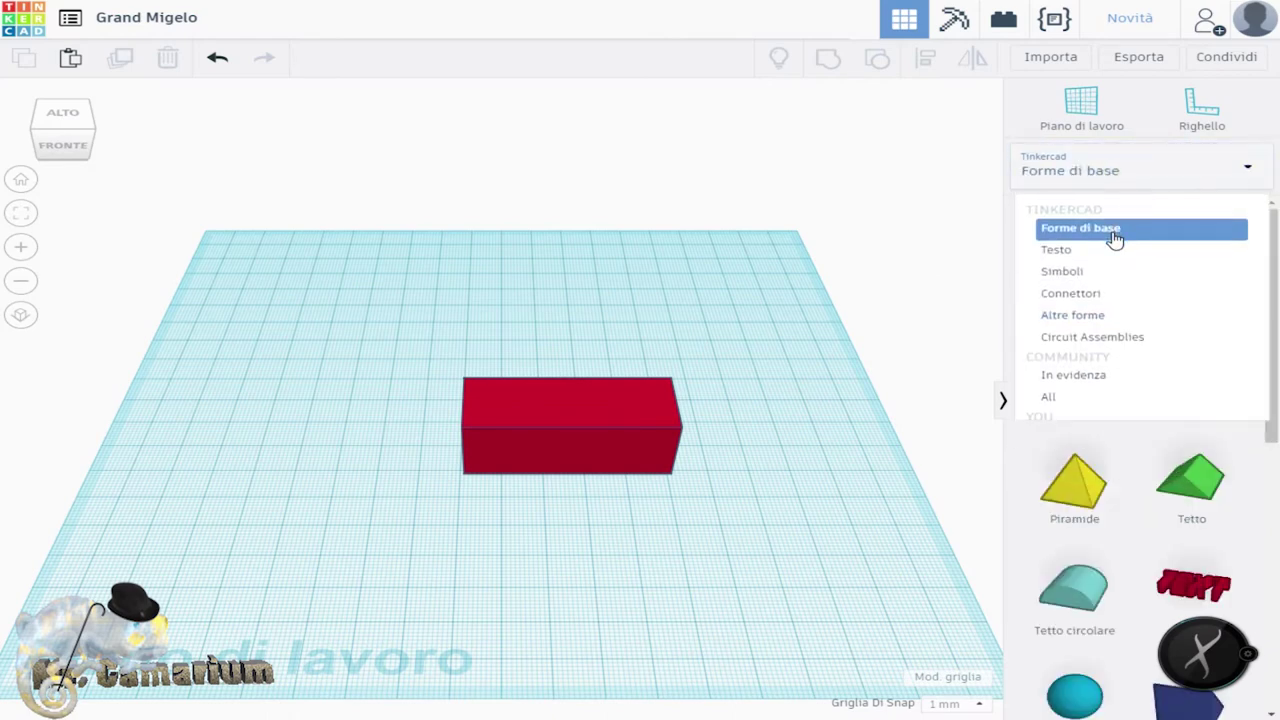
left_click(626, 410)
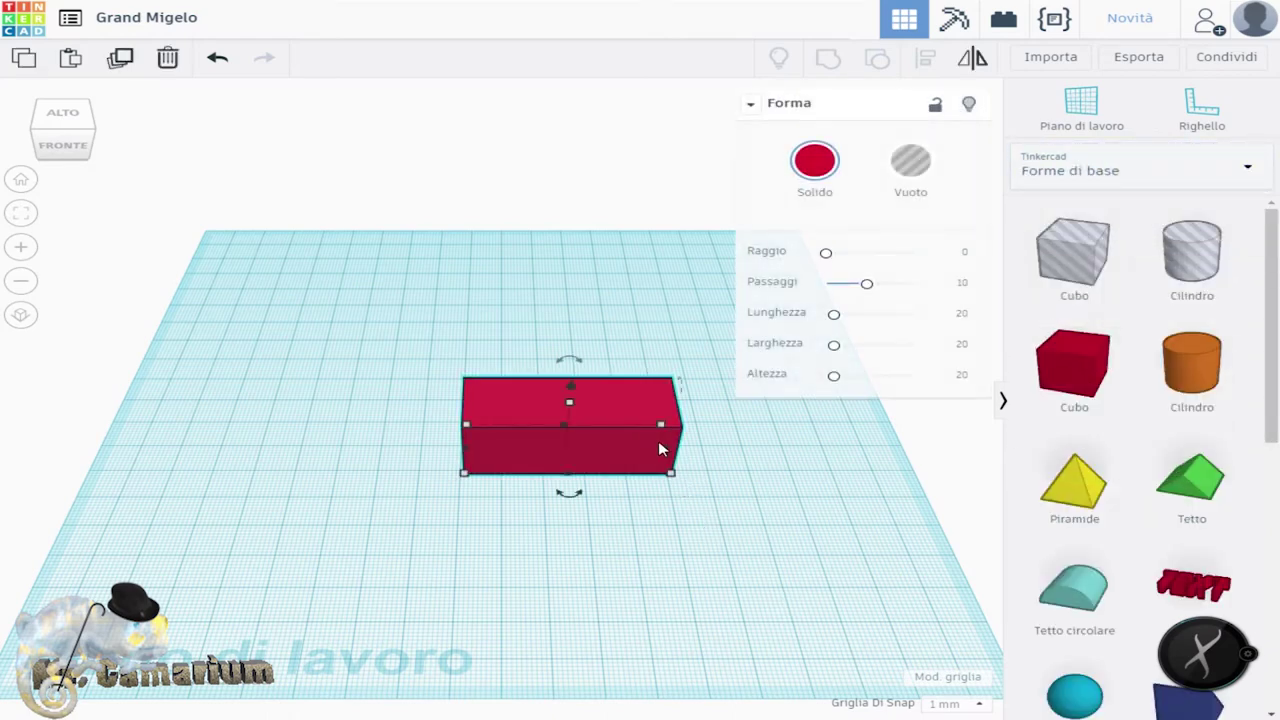
Step: Move the red box aside and place a hole cylinder on top of it
left_click_drag(604, 418, 570, 392)
left_click(596, 598)
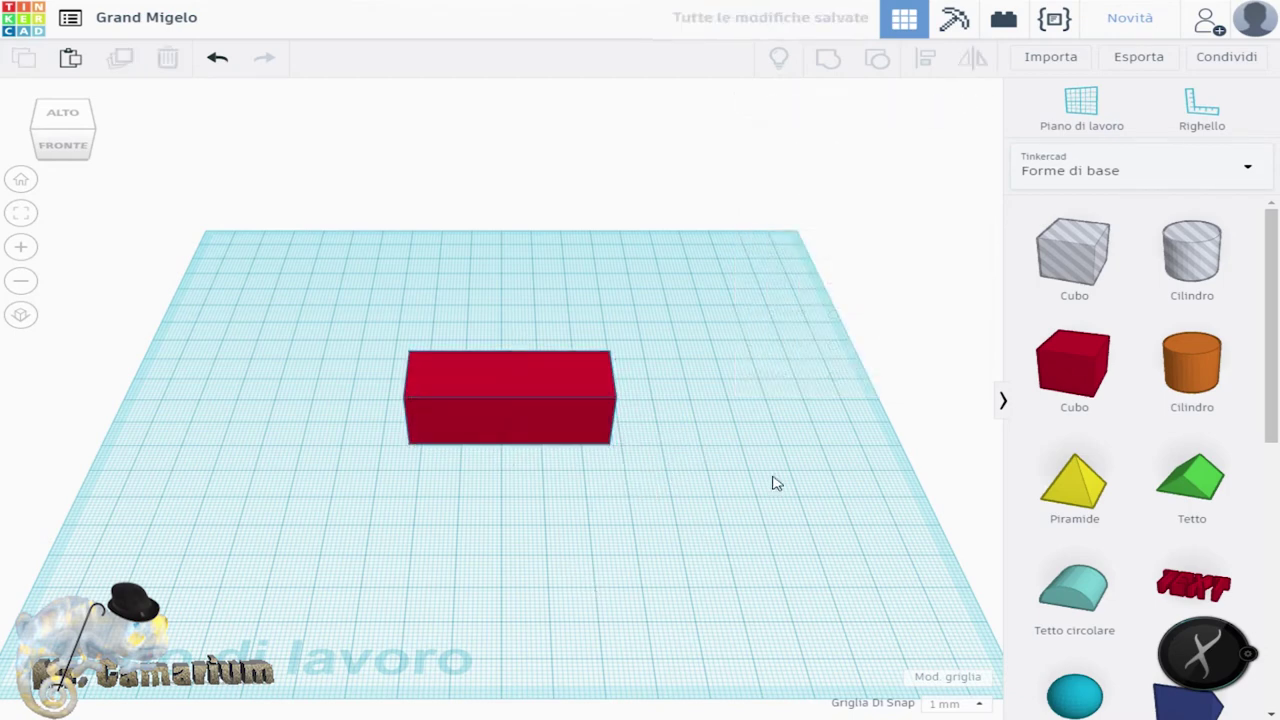
left_click(1199, 263)
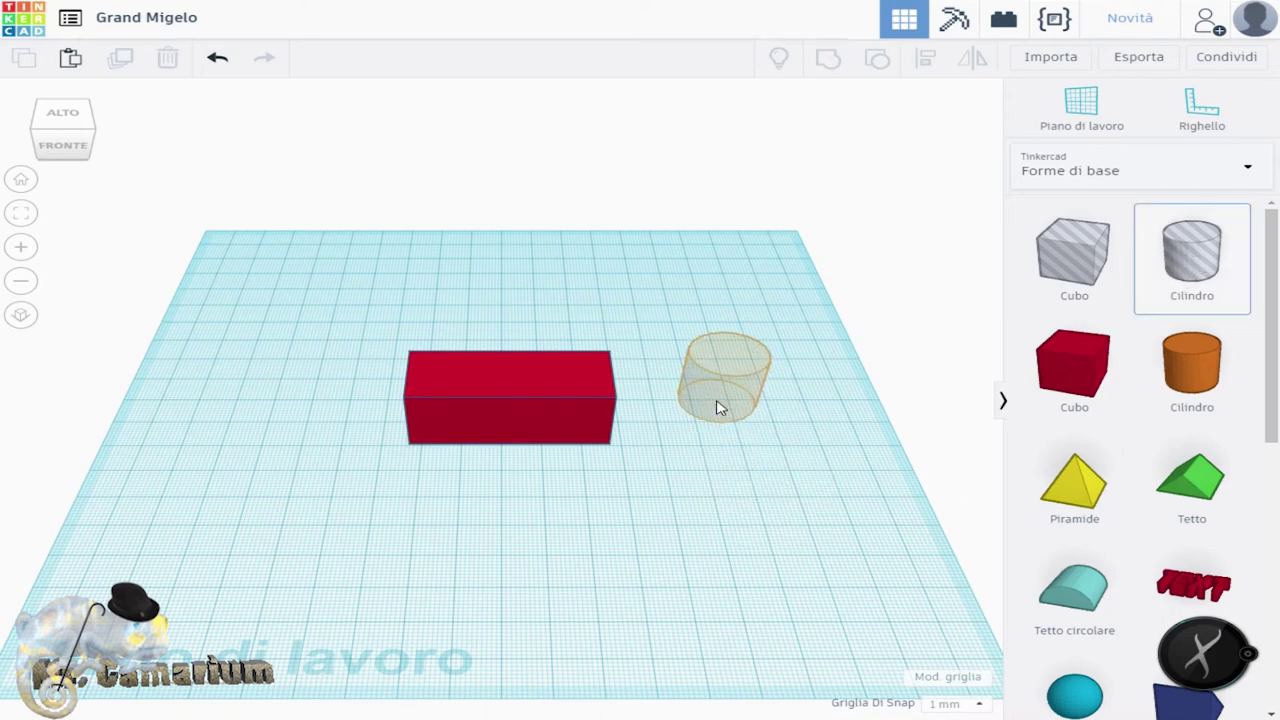
left_click(716, 407)
mouse_move(722, 400)
left_mouse_down()
mouse_move(503, 407)
mouse_move(506, 346)
mouse_move(509, 393)
mouse_move(508, 376)
left_mouse_up()
Step: Group the red box with the hole cylinder and view the result from above
left_click(507, 378)
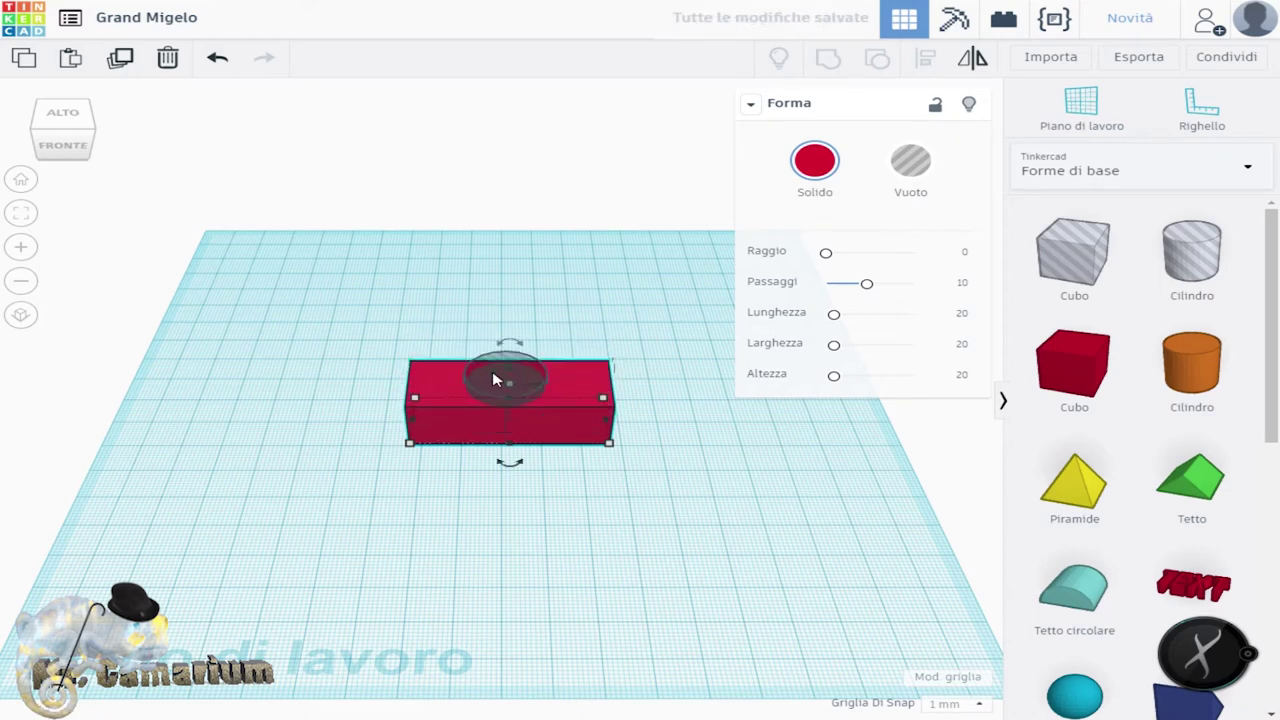
left_click(617, 397)
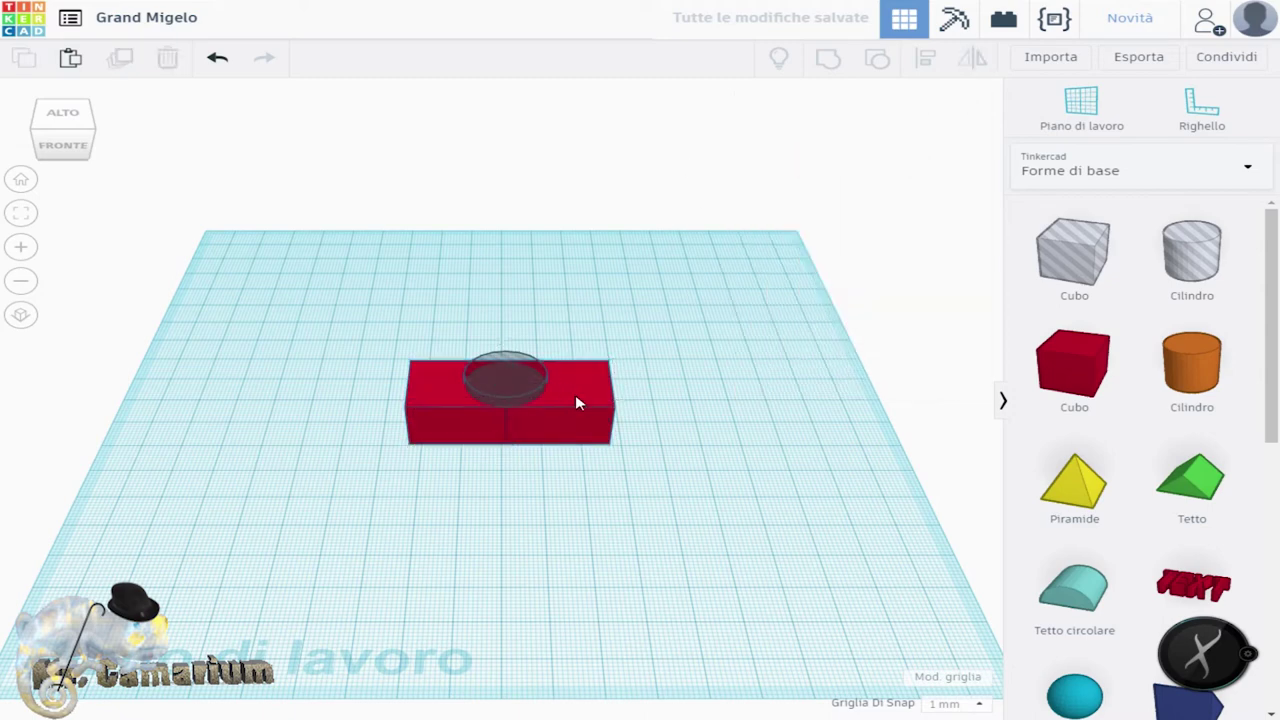
left_click(576, 403)
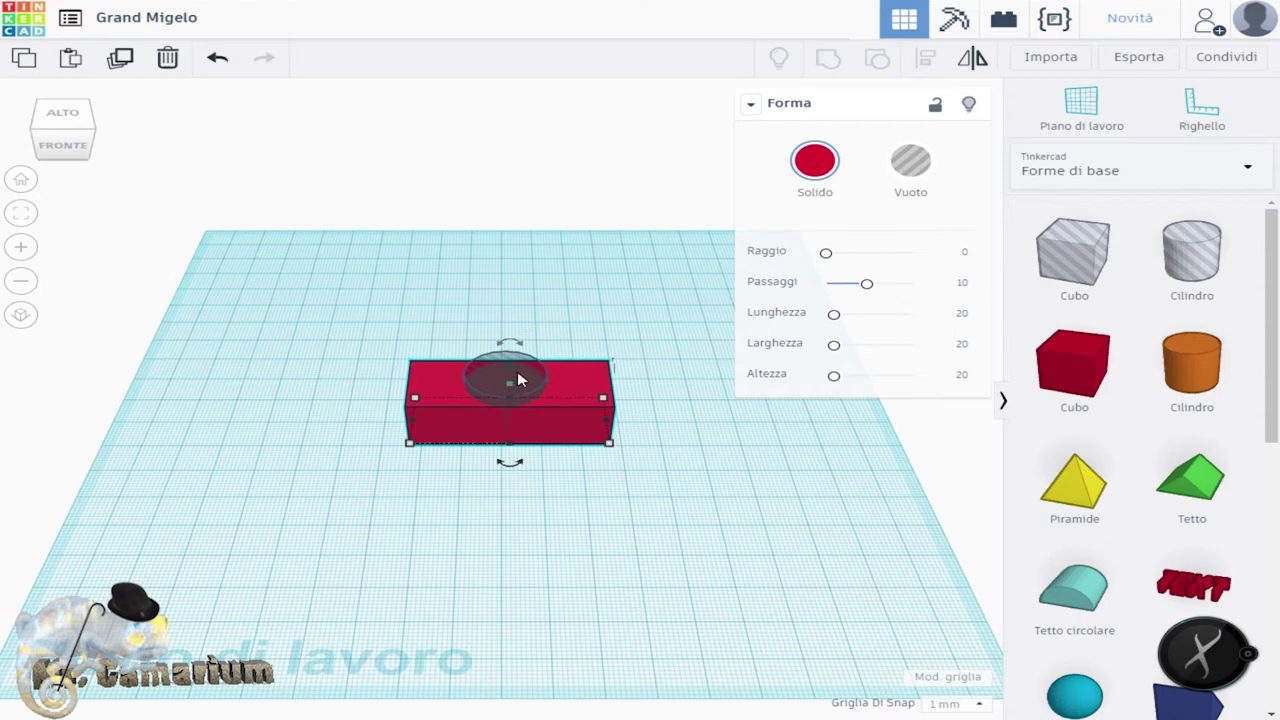
left_click(536, 379, "shift")
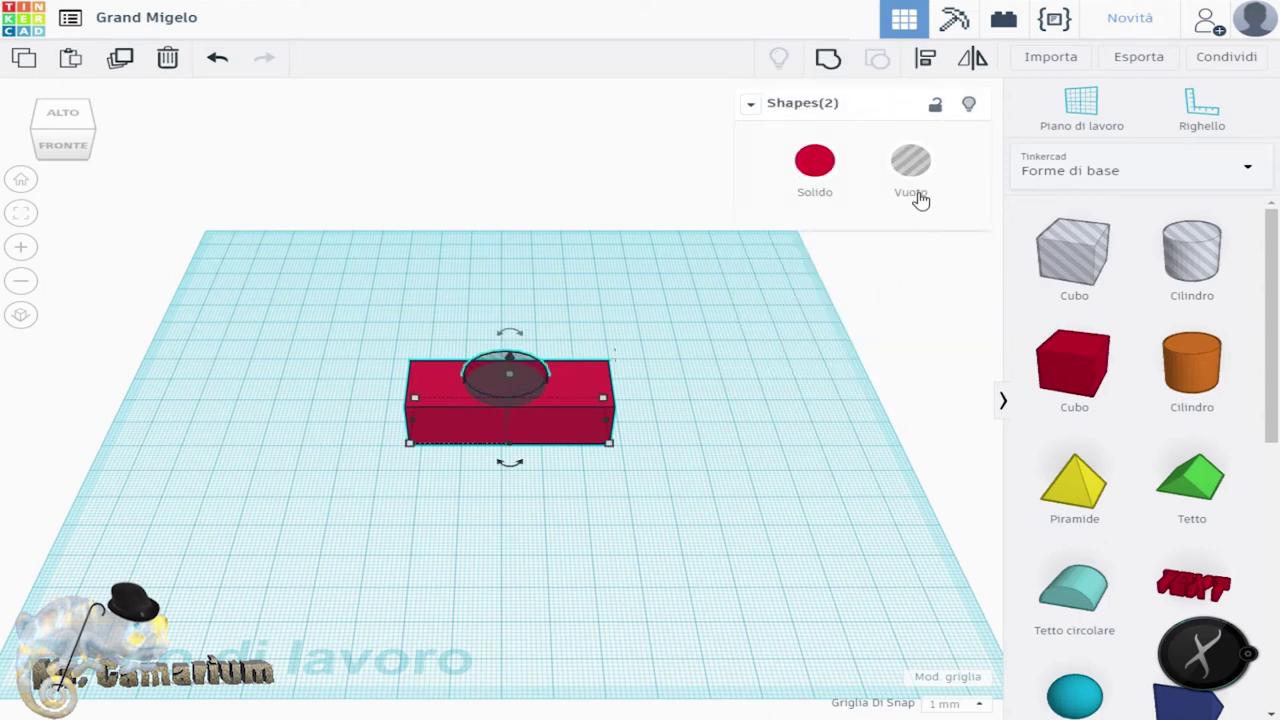
left_click(828, 64)
left_click(614, 456)
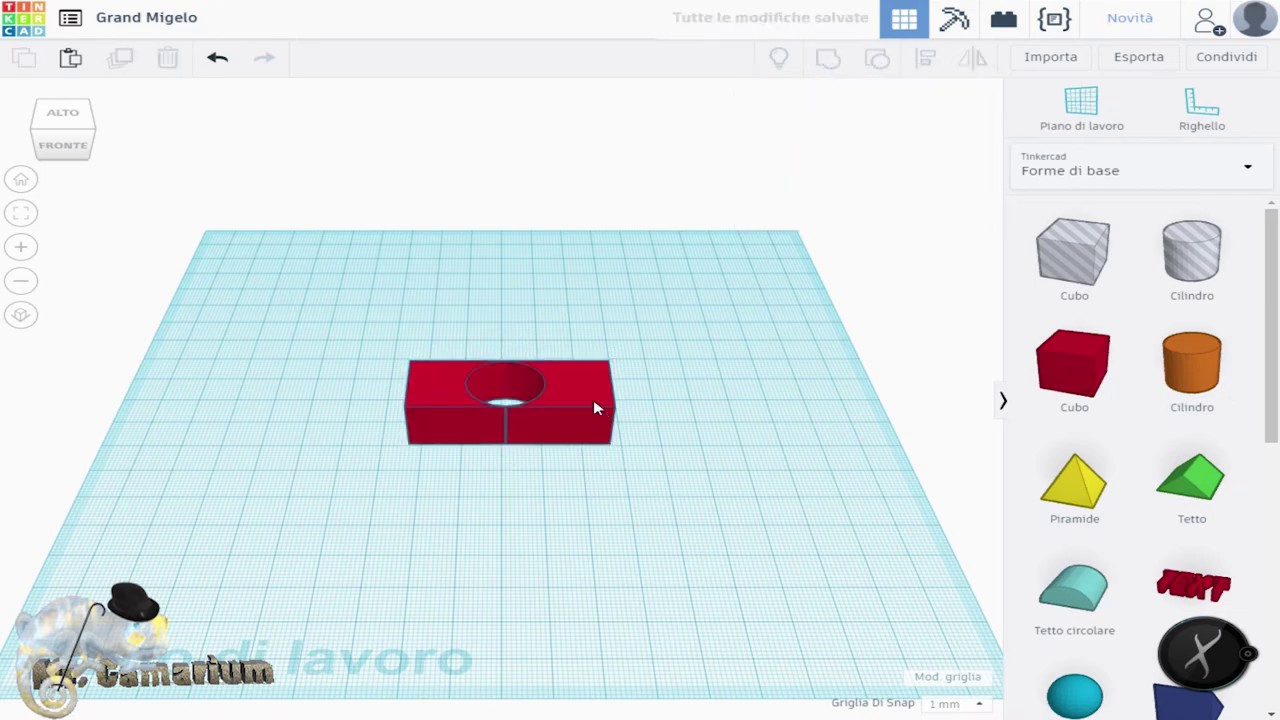
mouse_move(92, 128)
left_mouse_down()
mouse_move(98, 155)
mouse_move(55, 143)
mouse_move(89, 151)
left_mouse_up()
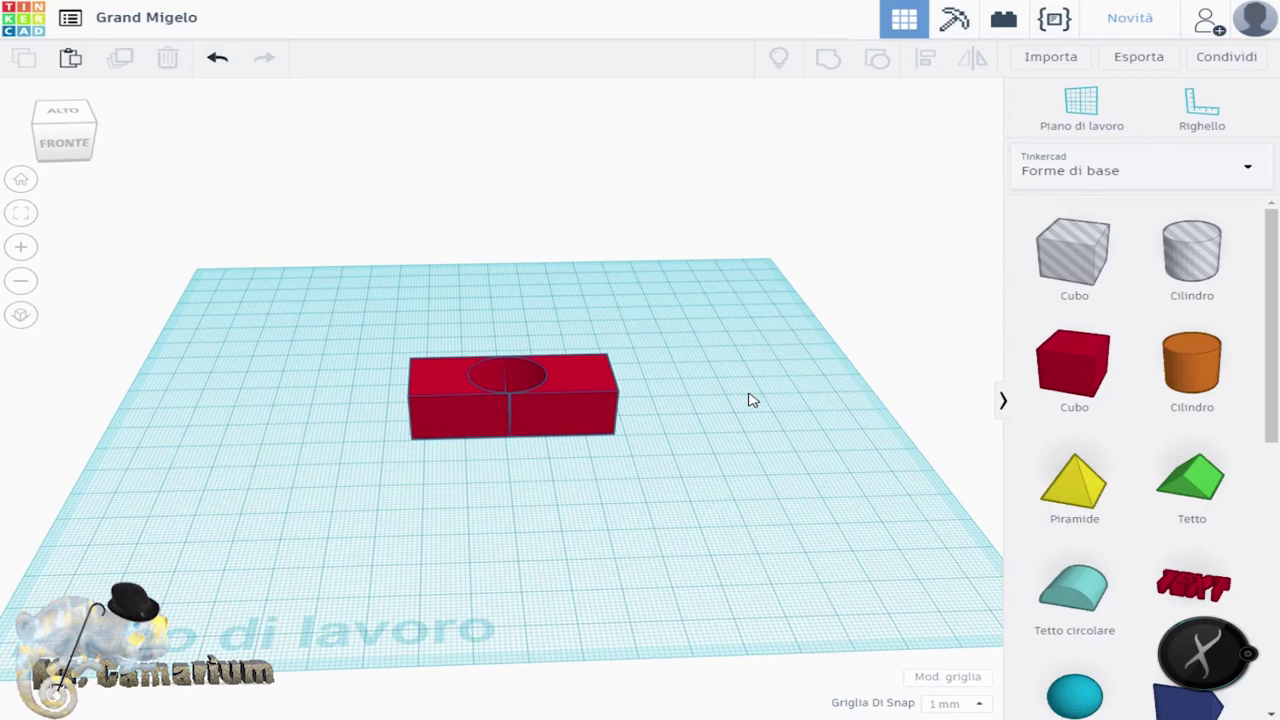
Step: Undo the grouping and view the separate hole cylinder from a higher corner angle
key("ctrl+z")
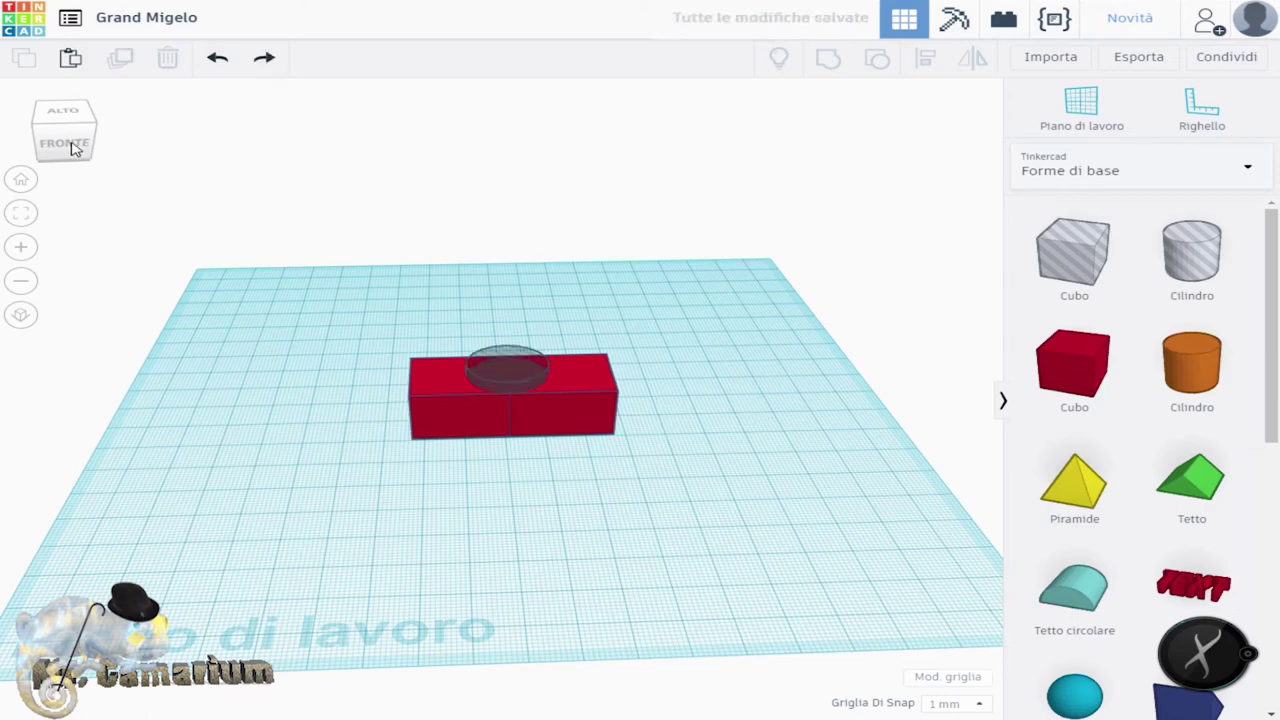
left_click(93, 127)
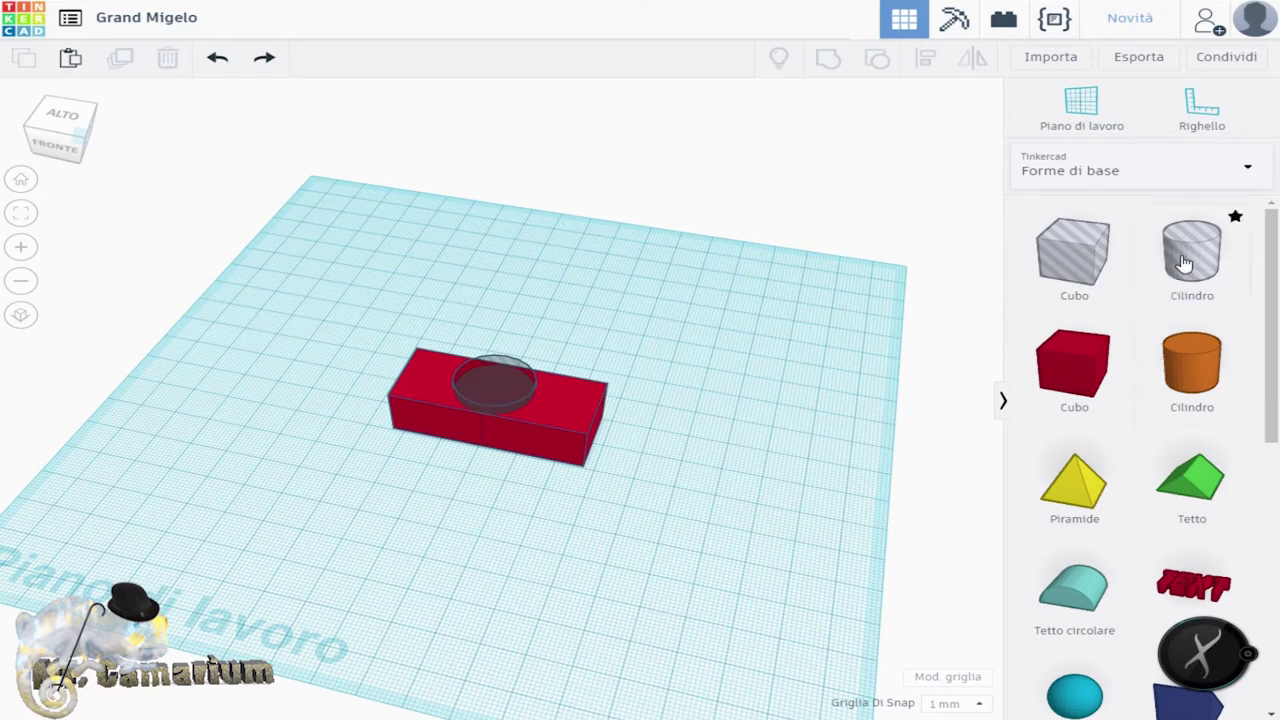
left_click(500, 390)
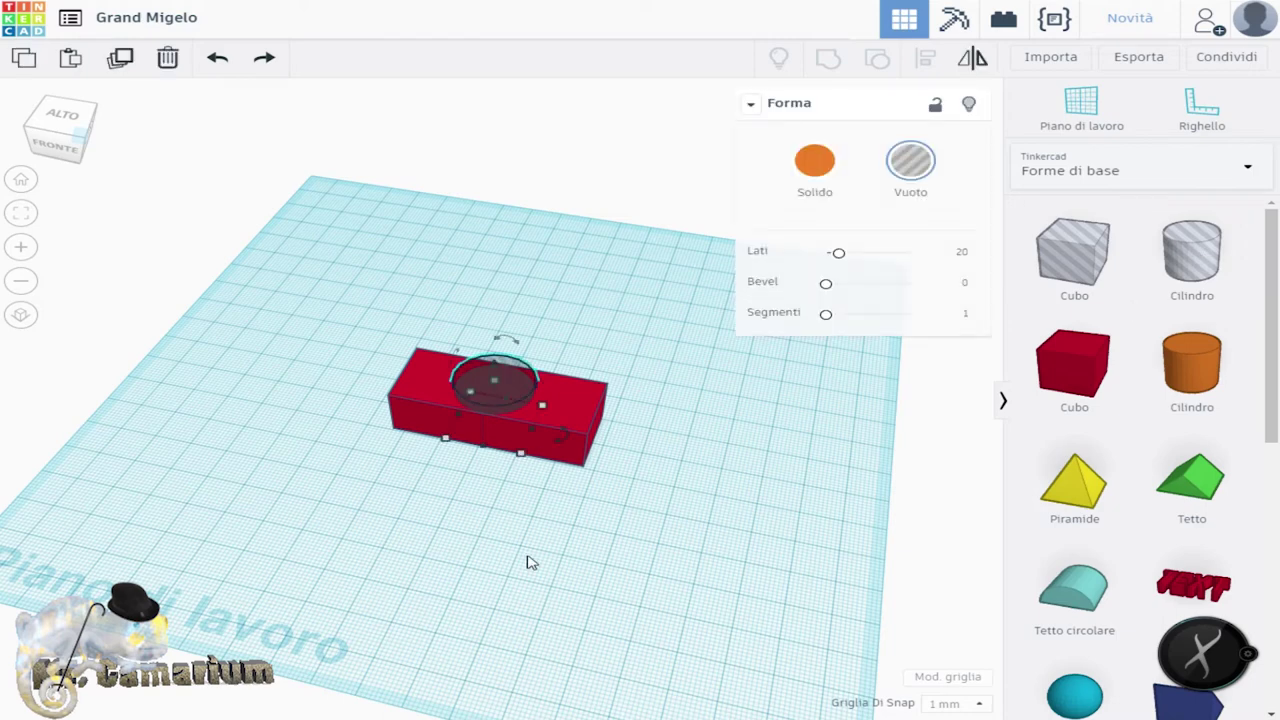
left_click(660, 549)
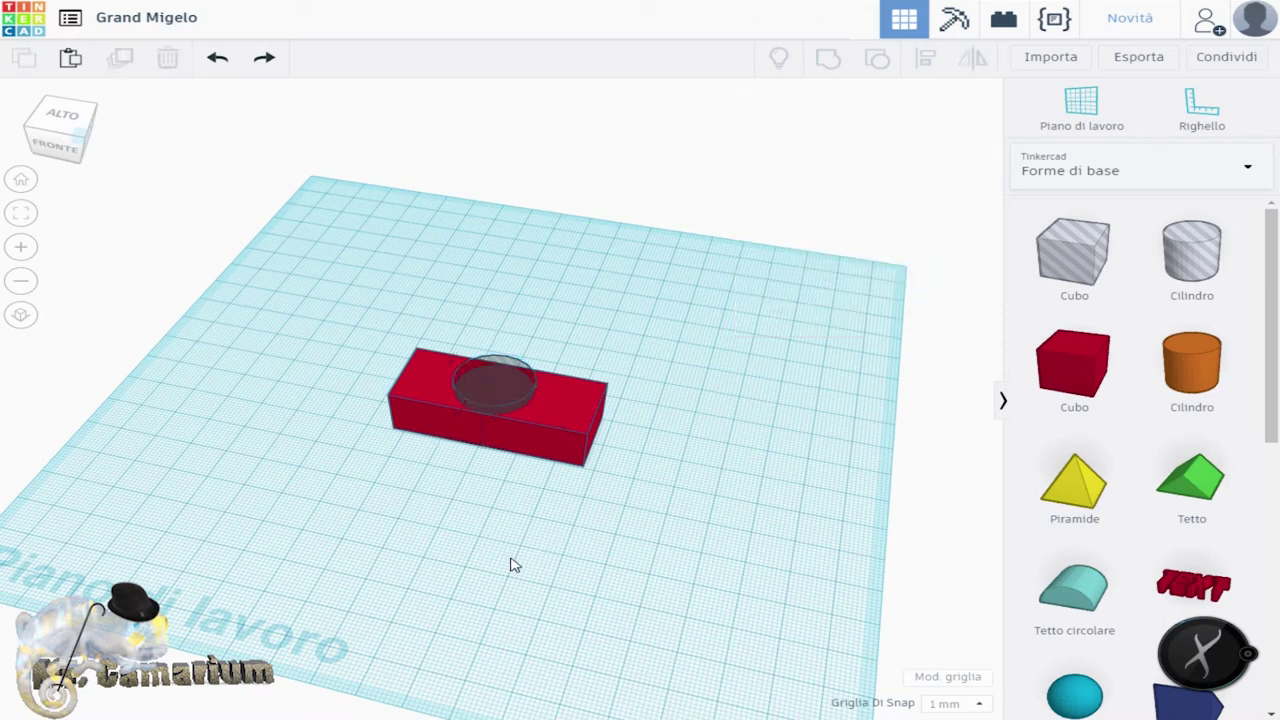
Step: Toggle the block and cylinder between Solido and Vuoto, leaving block solid and cylinder a hole
left_click(558, 425)
left_click(617, 505)
left_click(566, 411)
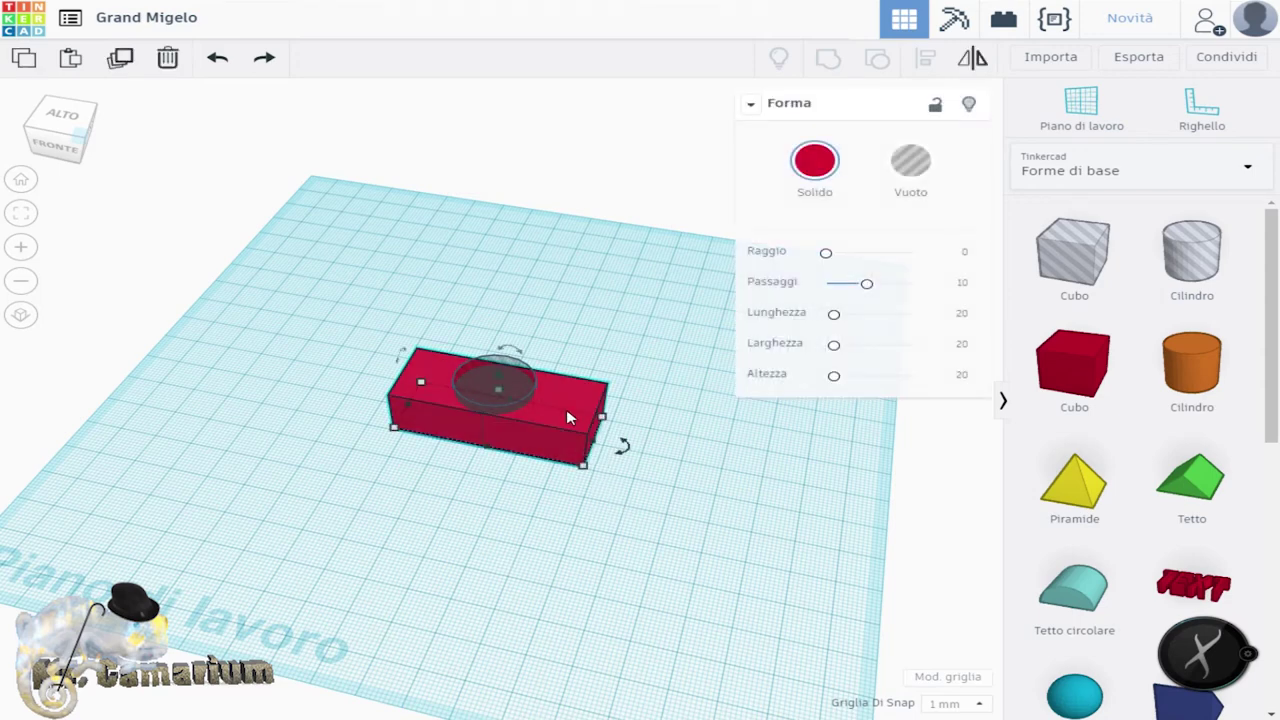
left_click(910, 162)
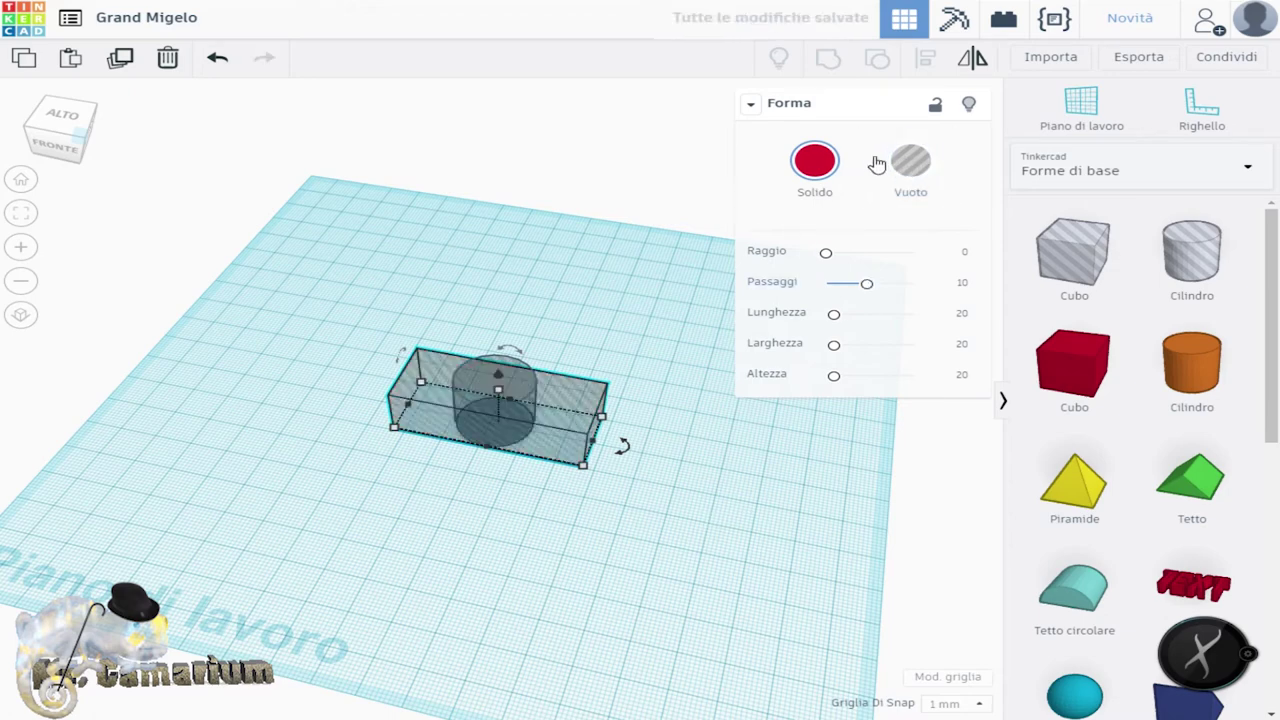
left_click(815, 161)
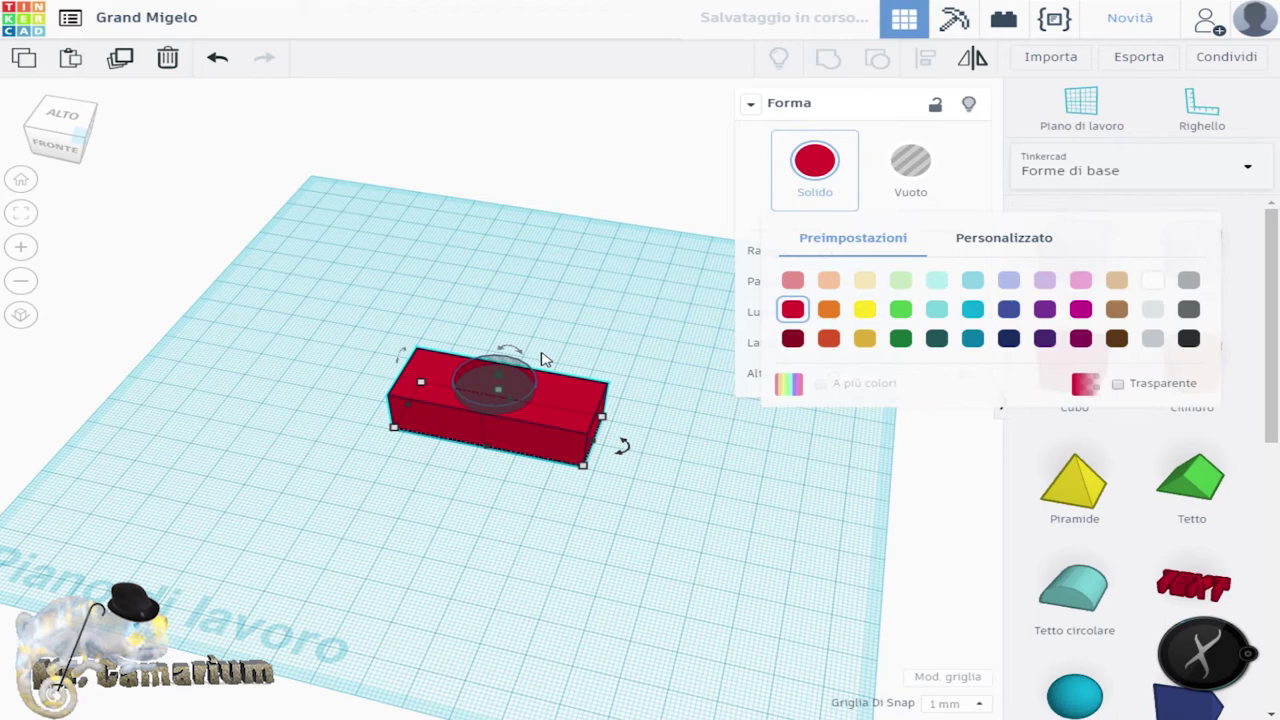
left_click(504, 390)
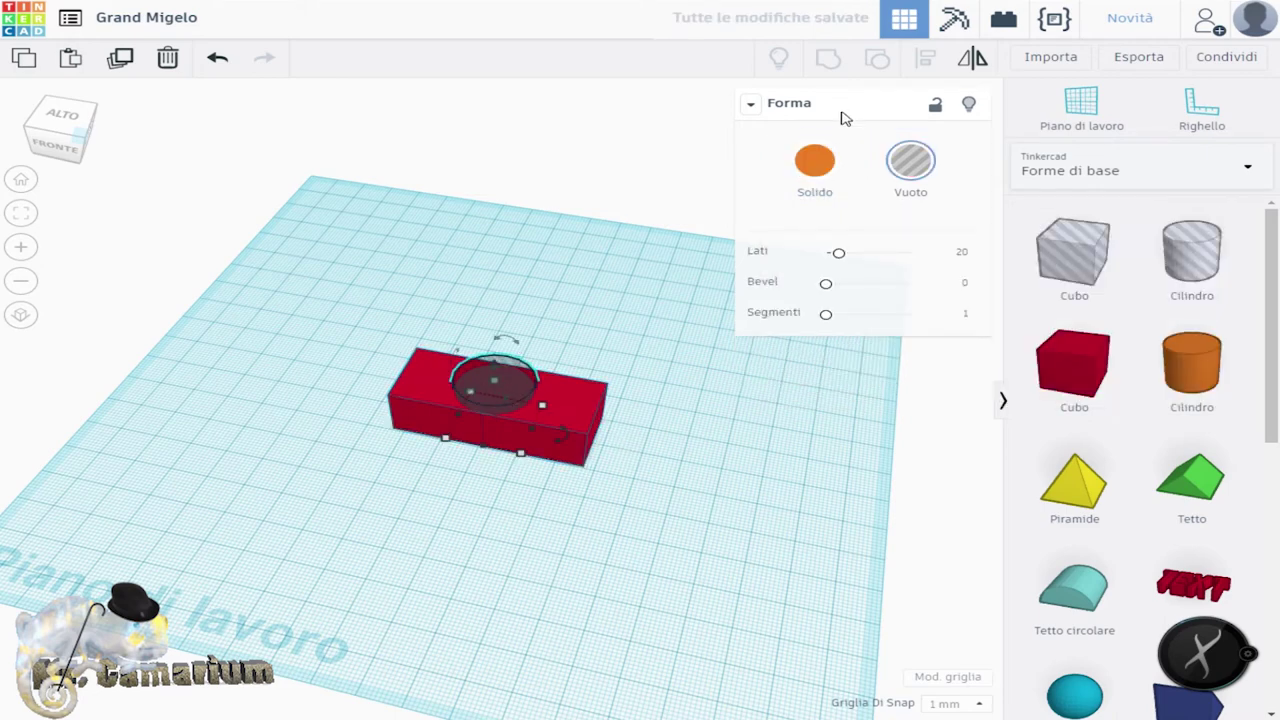
left_click(816, 165)
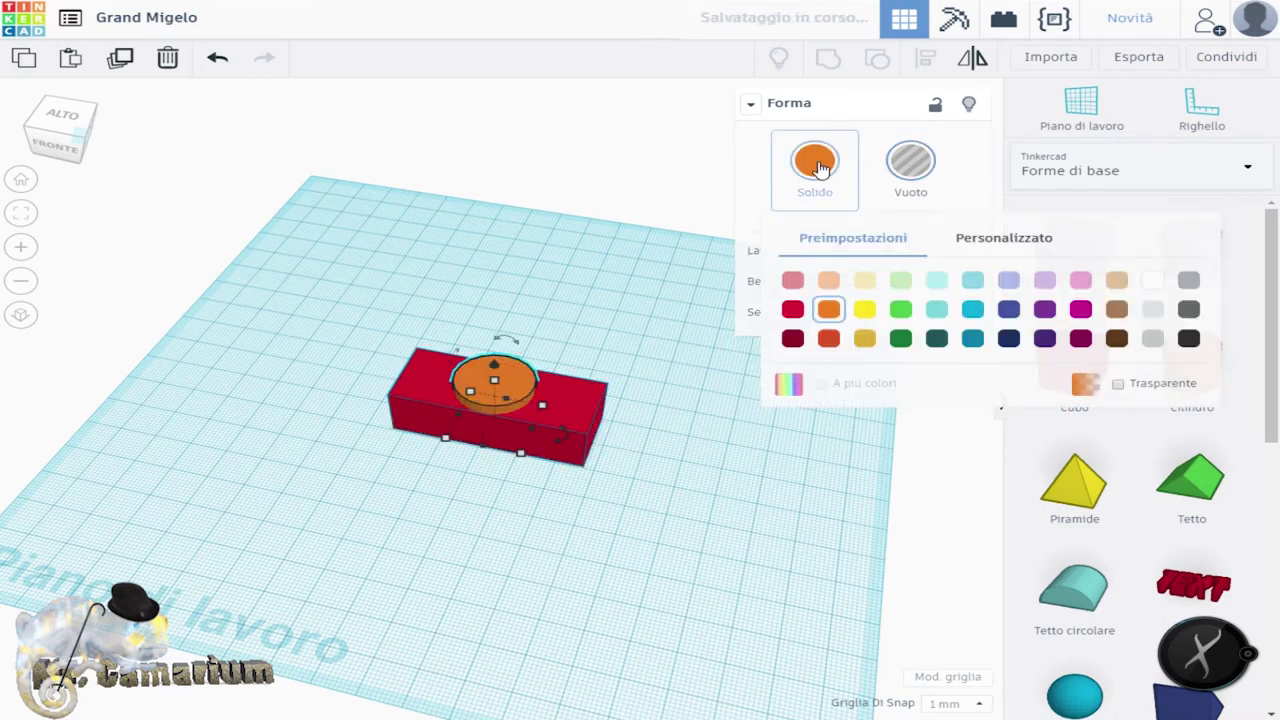
left_click(910, 165)
left_click(614, 243)
Step: Add a Piramide beside the block as a hole and make it taller
left_click_drag(1068, 497, 694, 333)
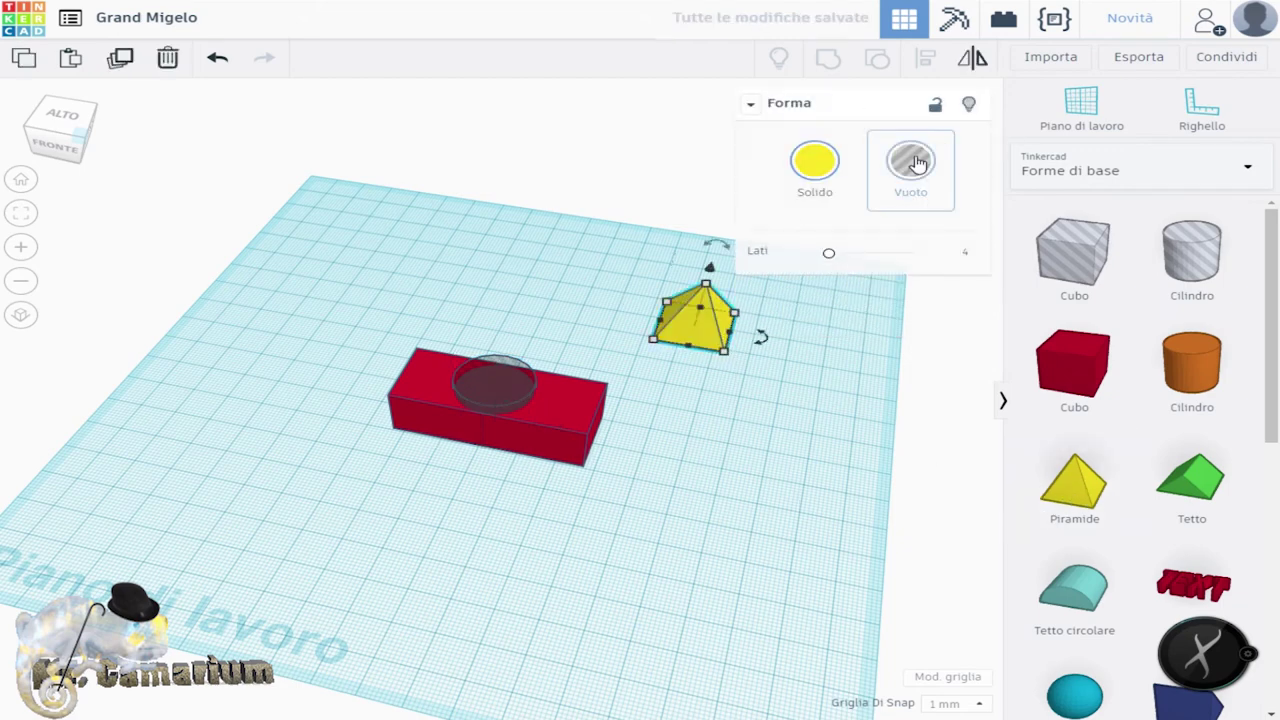
left_click(912, 160)
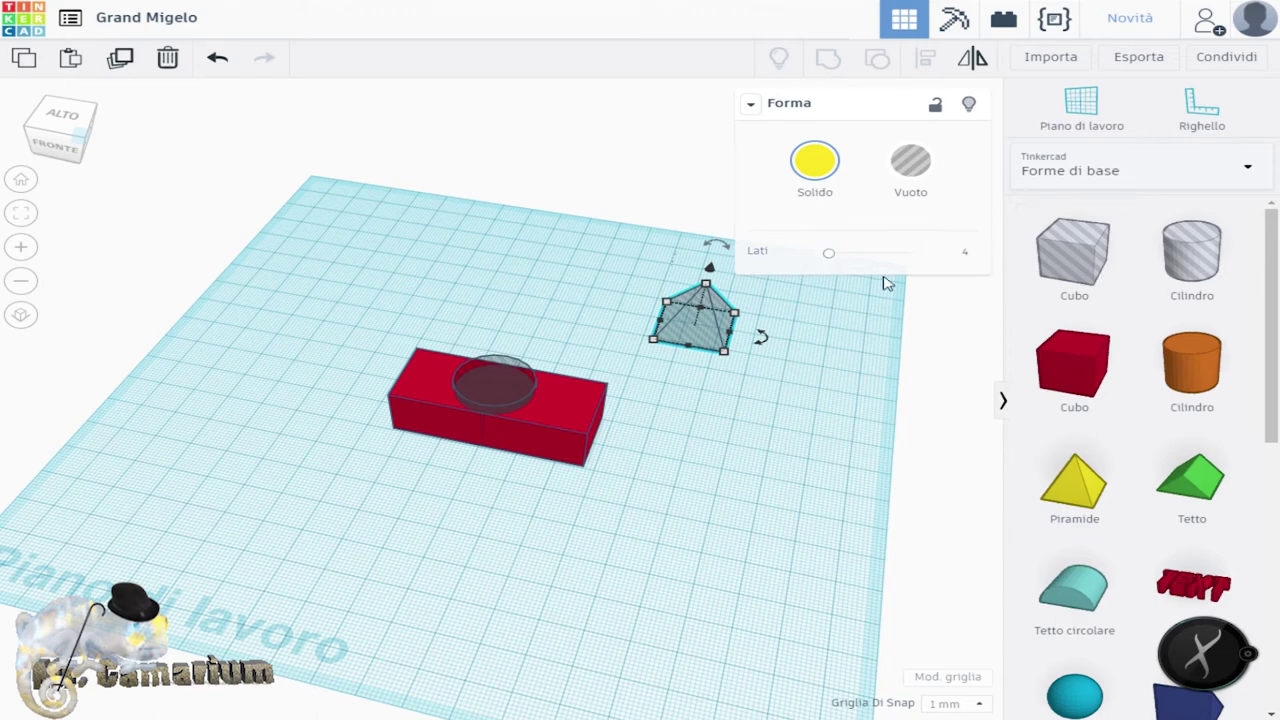
left_click(806, 434)
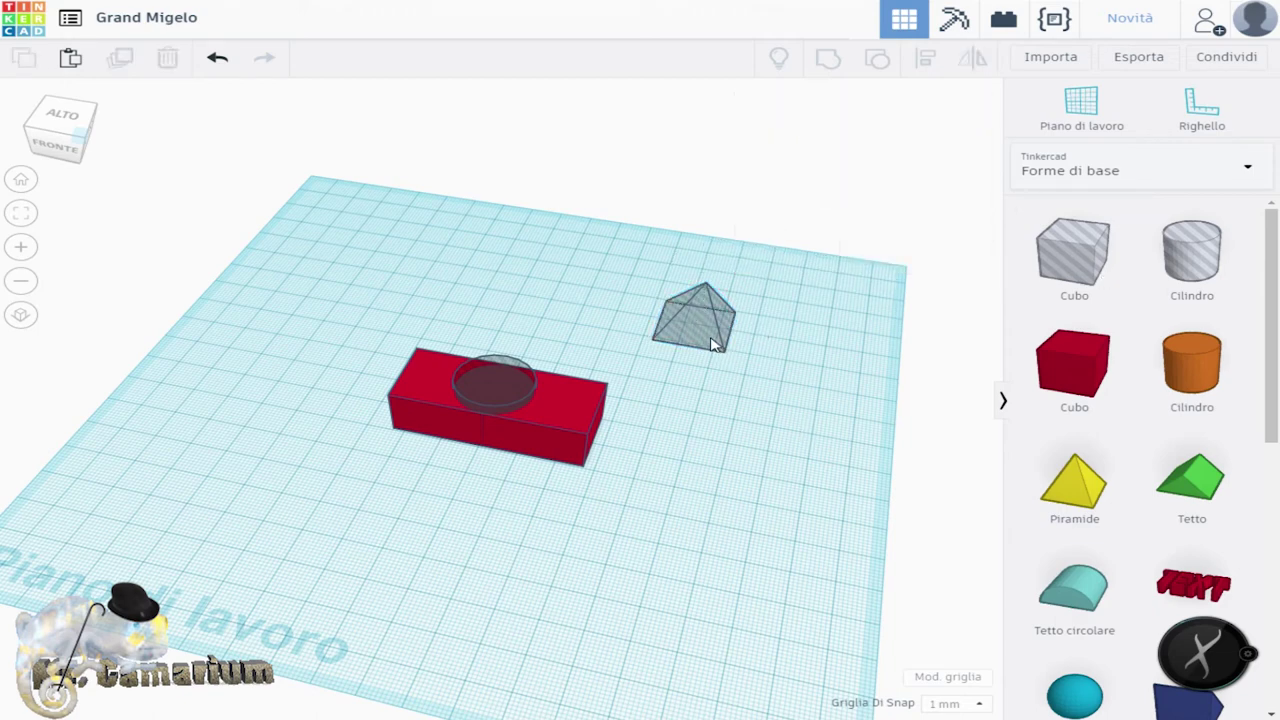
left_click(712, 343)
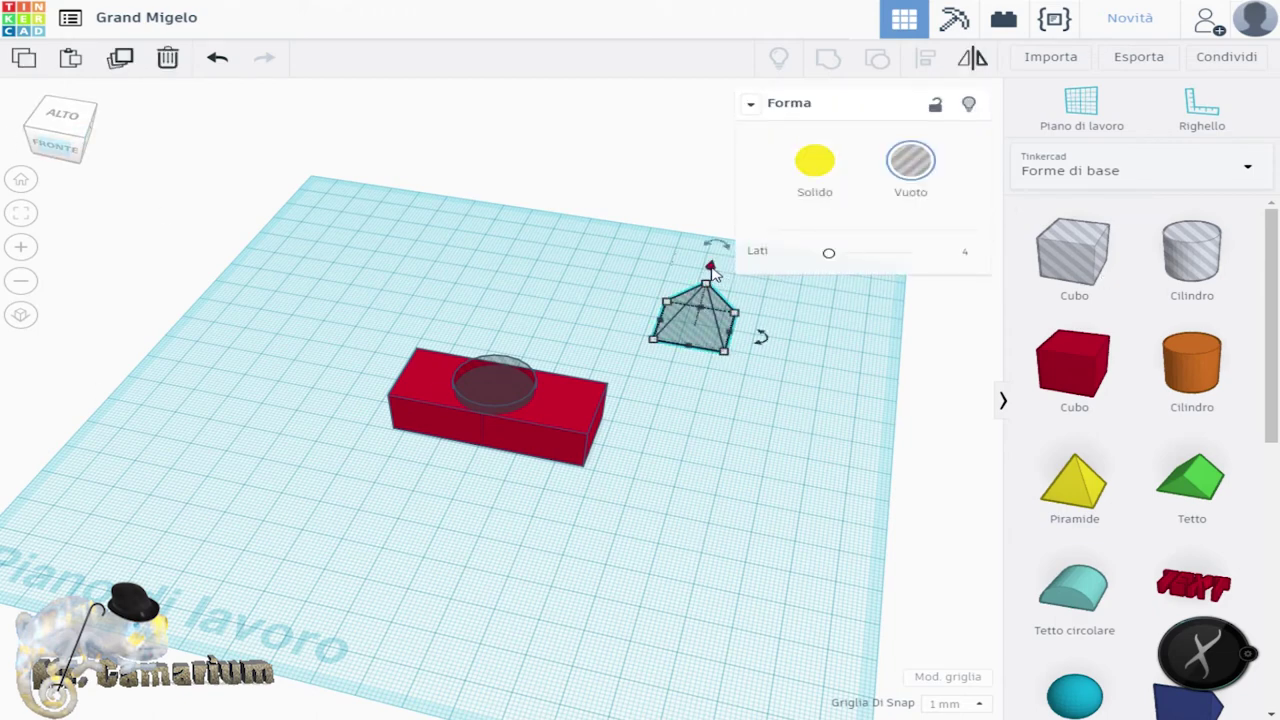
left_click_drag(710, 264, 700, 268)
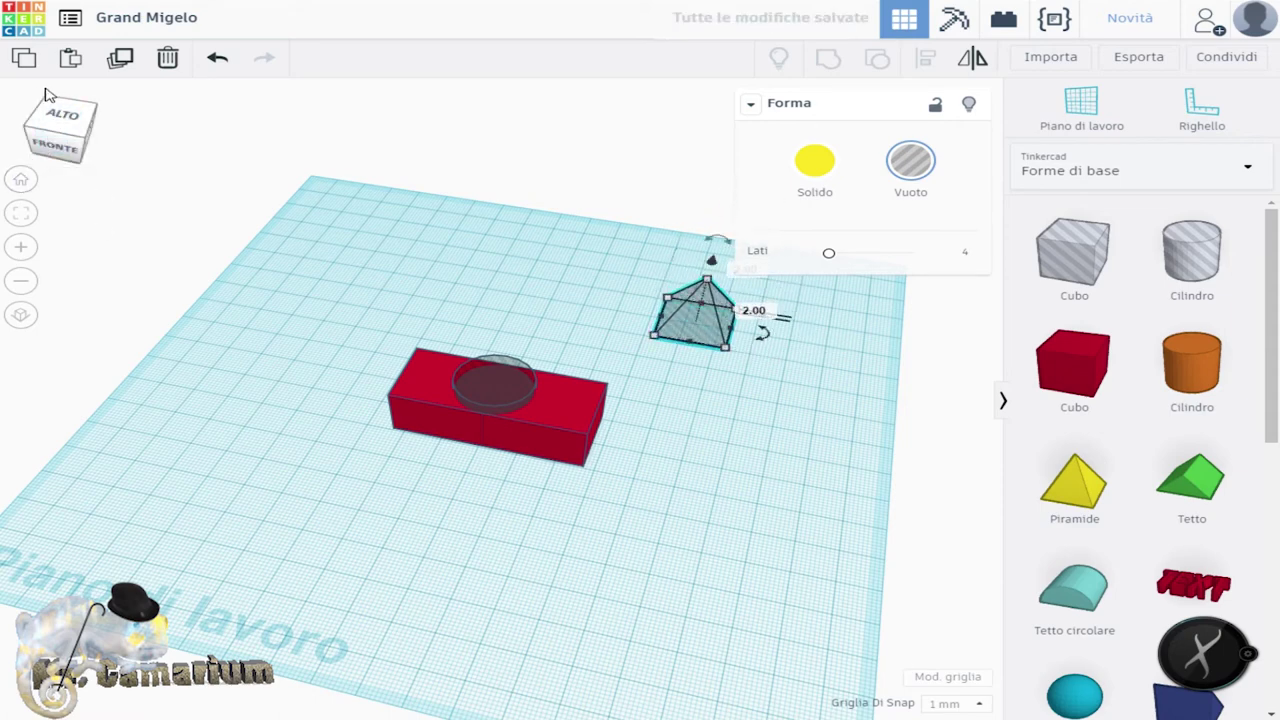
left_click(74, 140)
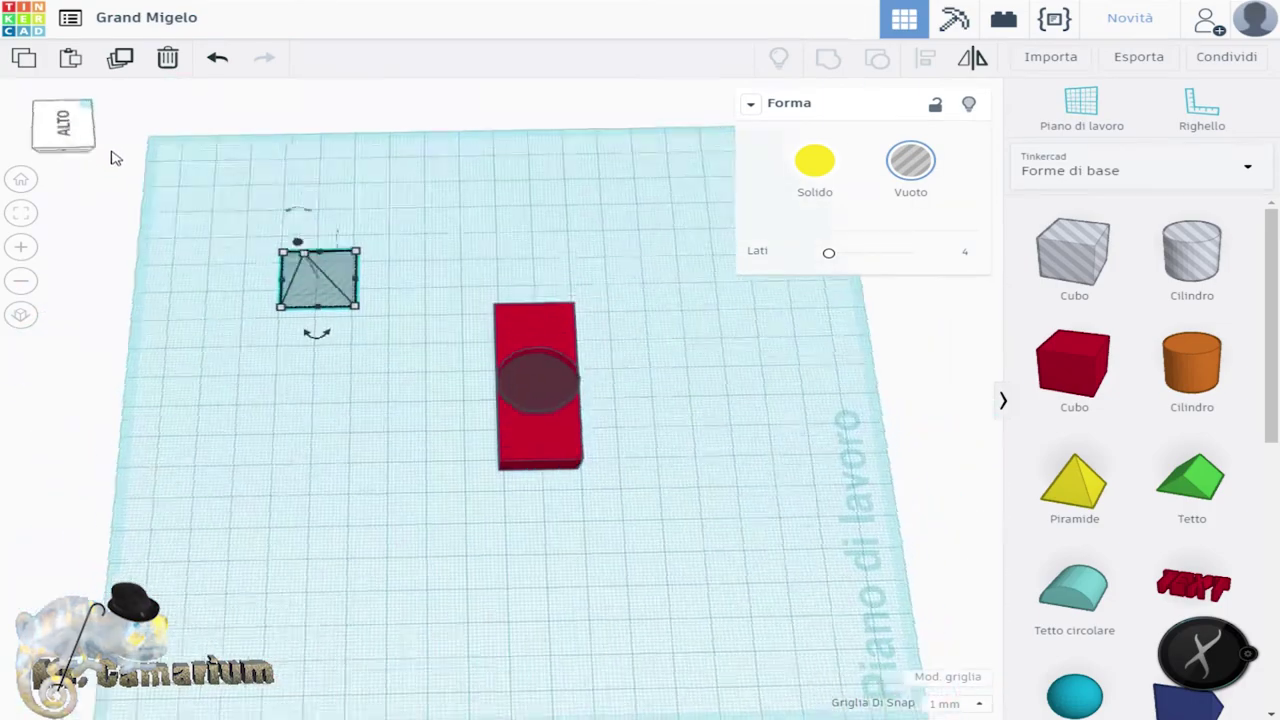
left_click_drag(113, 157, 80, 155)
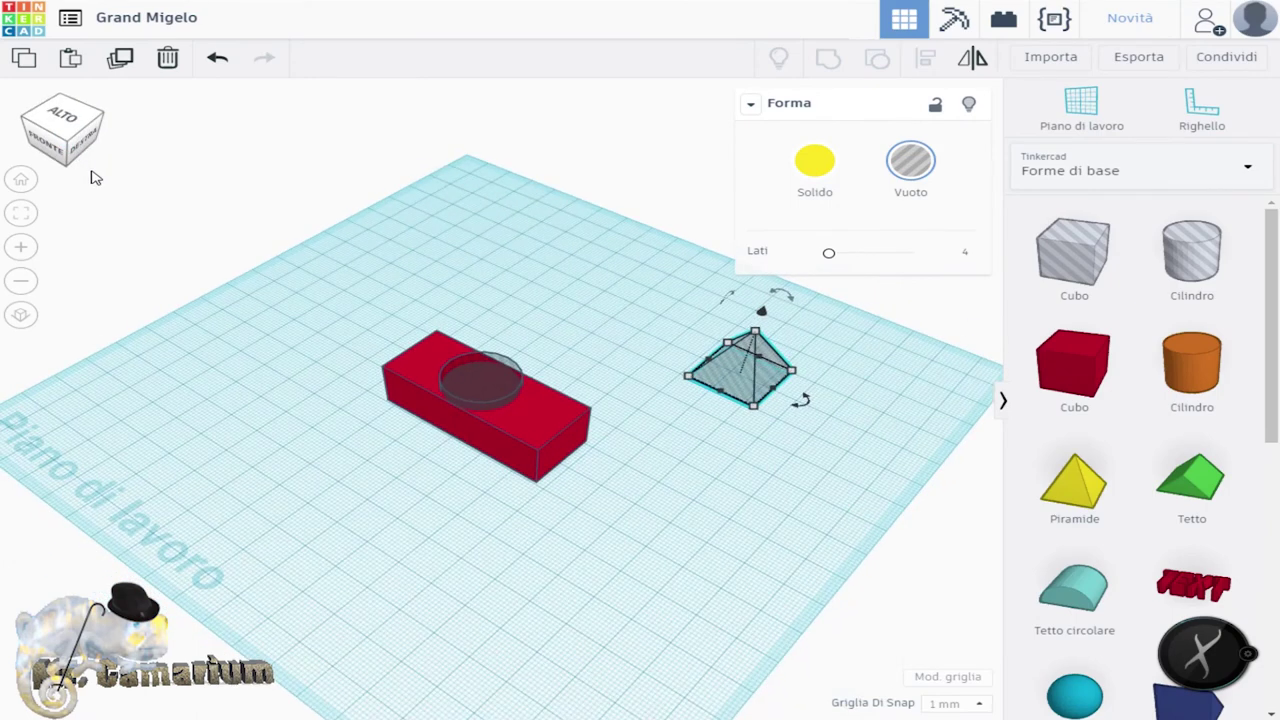
Step: Delete the red block, hole cylinder and pyramid, and reset to the Home view
left_click(527, 434)
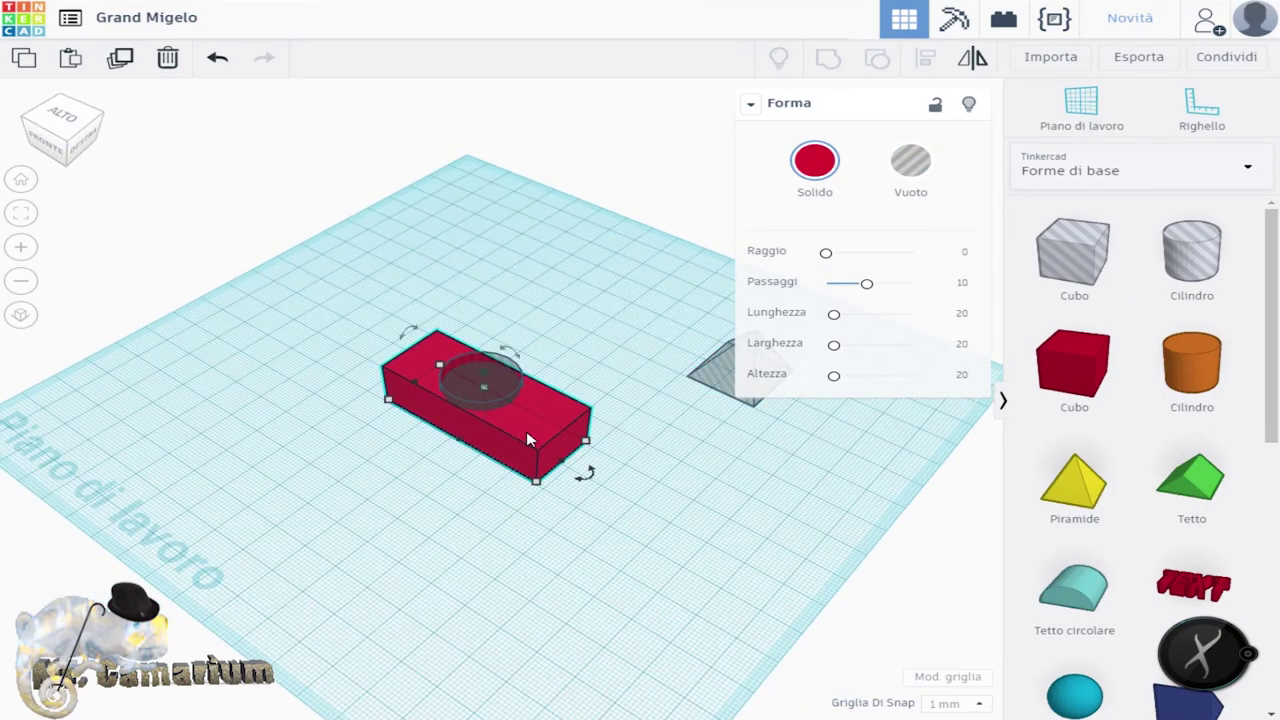
key("Delete")
left_click(491, 385)
key("Delete")
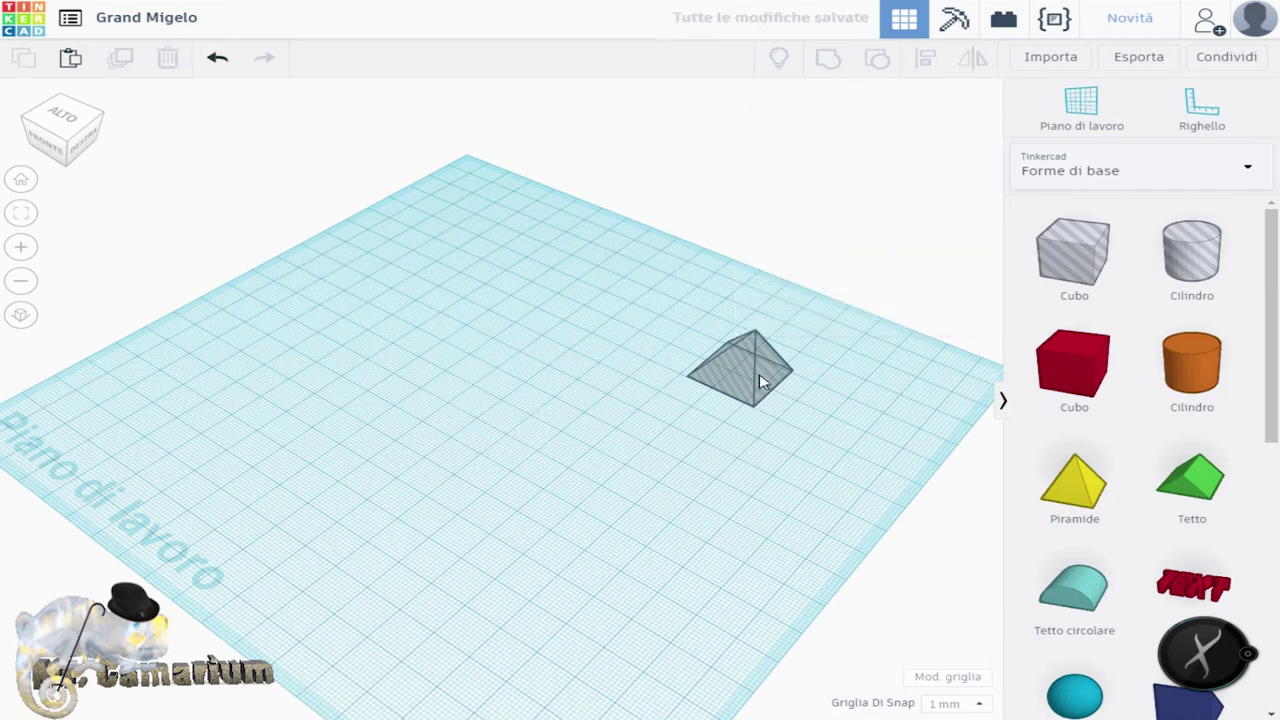
left_click(760, 380)
key("Delete")
left_click(22, 181)
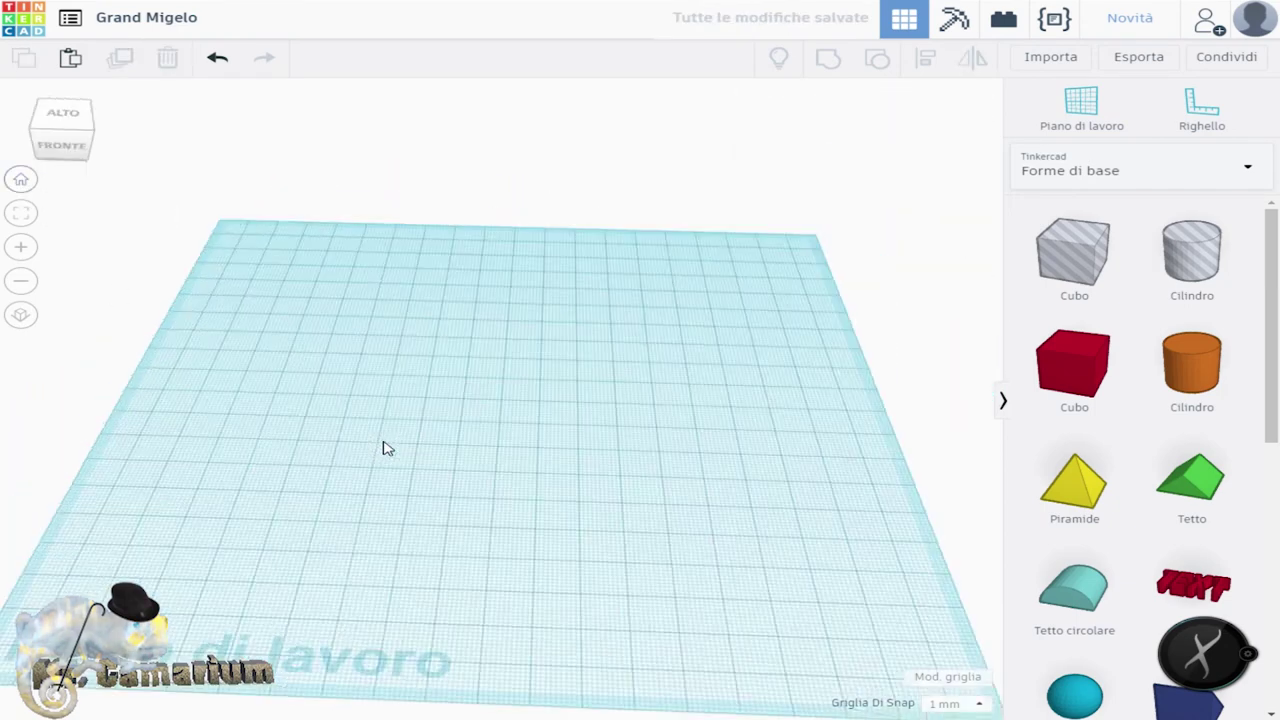
Step: Place a 20 mm red cube at the workplane centre and lift it 33 mm
left_click_drag(1094, 365, 505, 435)
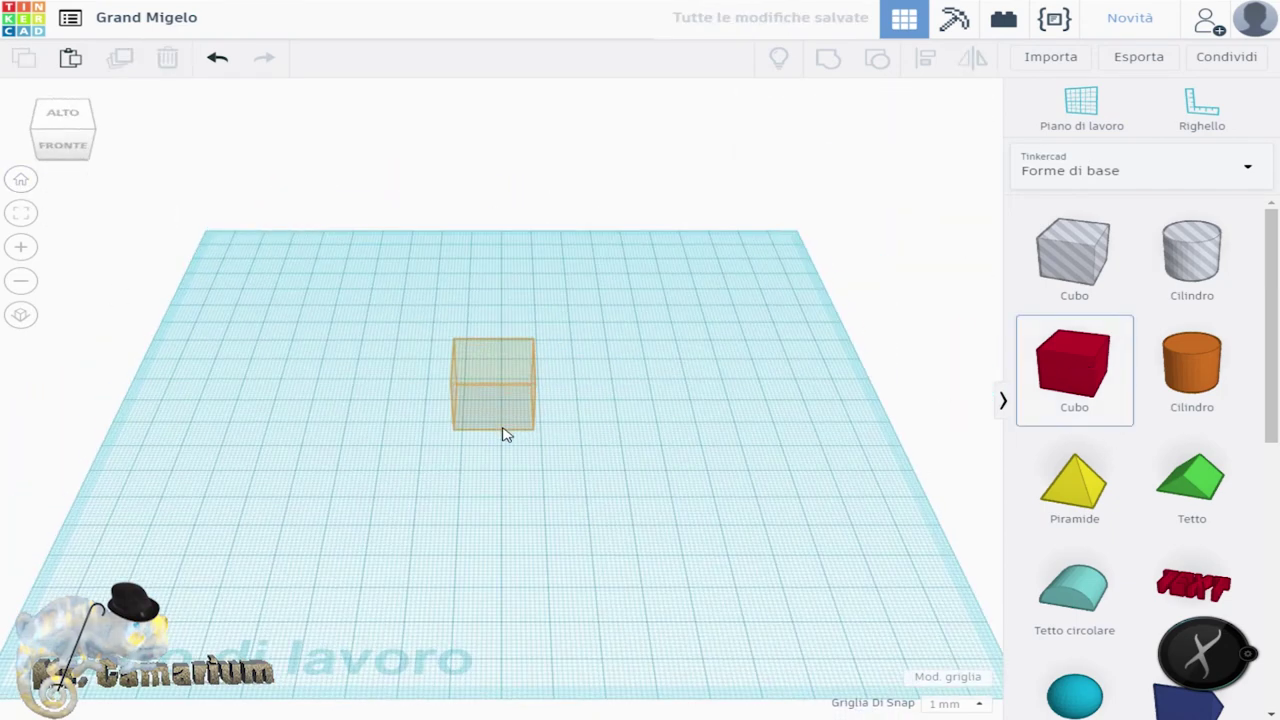
left_click(502, 436)
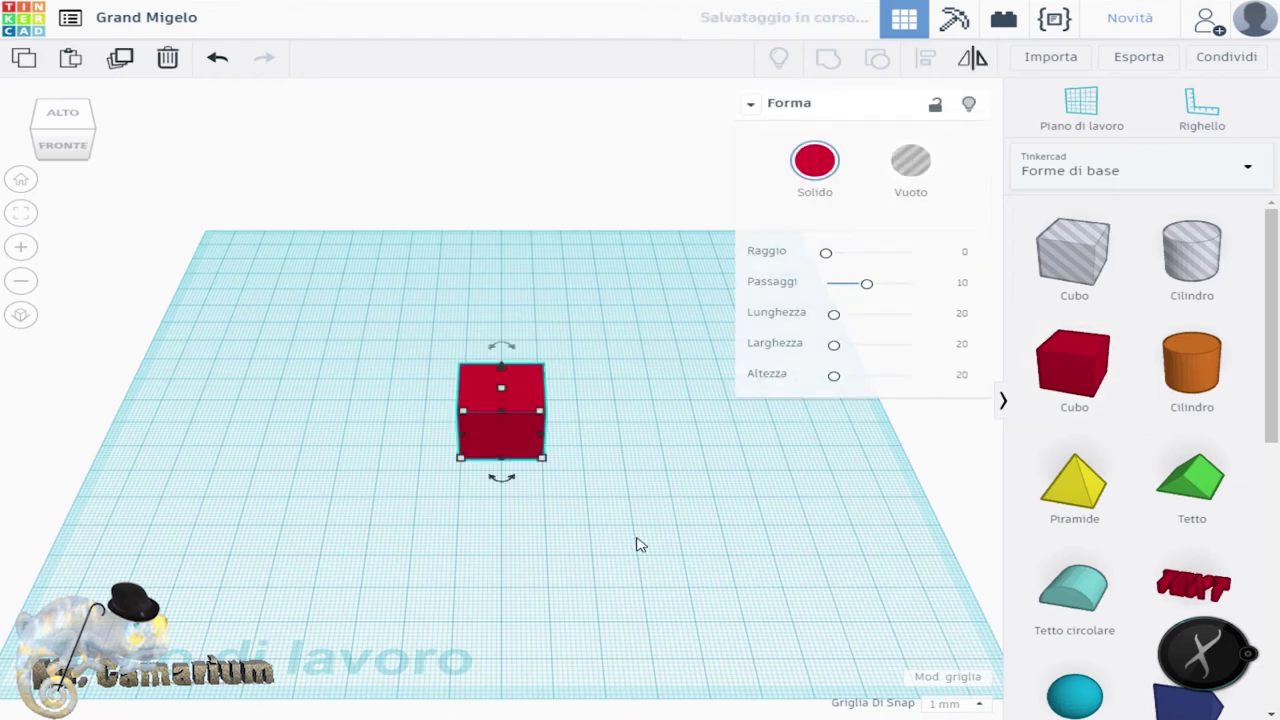
left_click(333, 451)
left_click(499, 437)
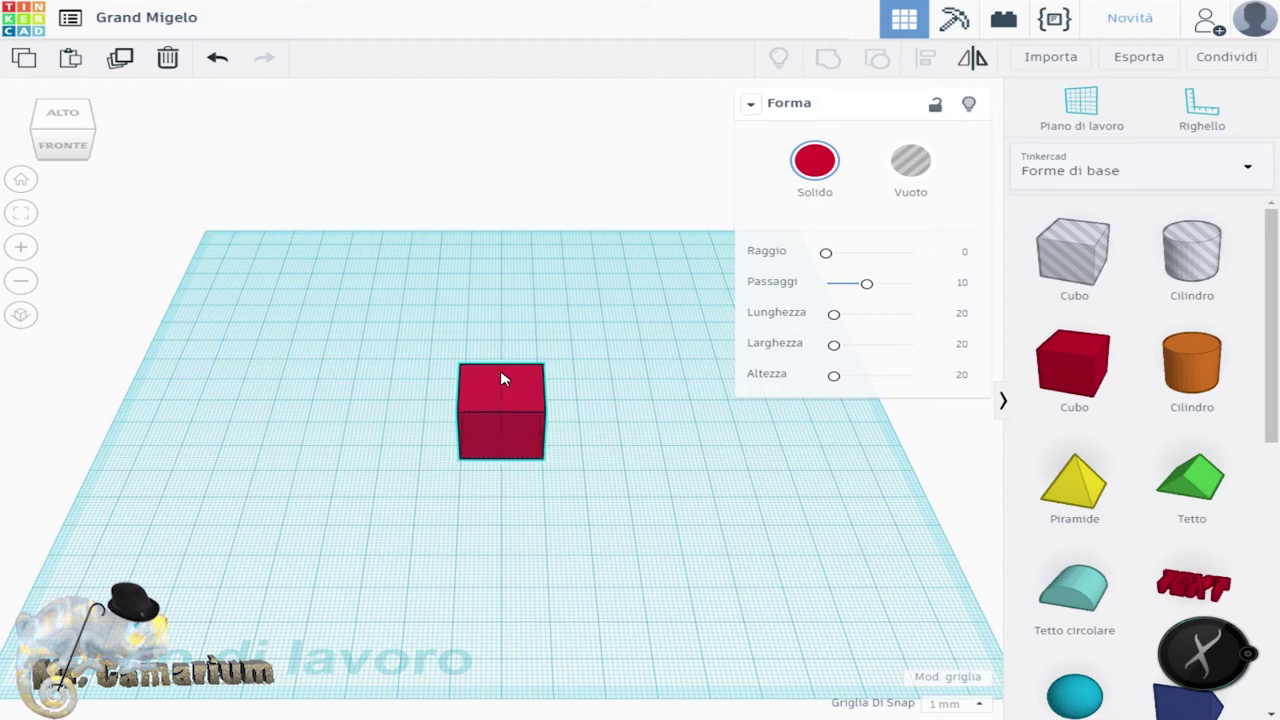
left_click_drag(502, 378, 490, 284)
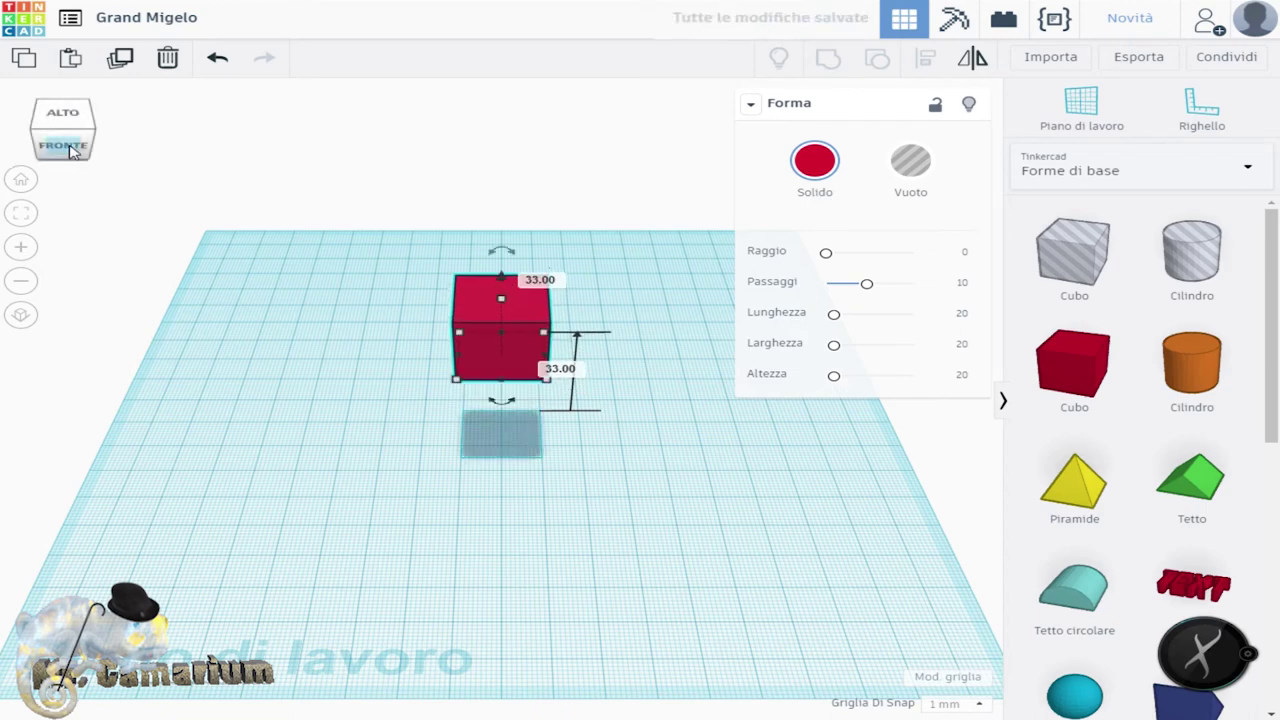
Step: Lower the cube to a height of 19.00 and turn to the RETRO view
left_click(70, 150)
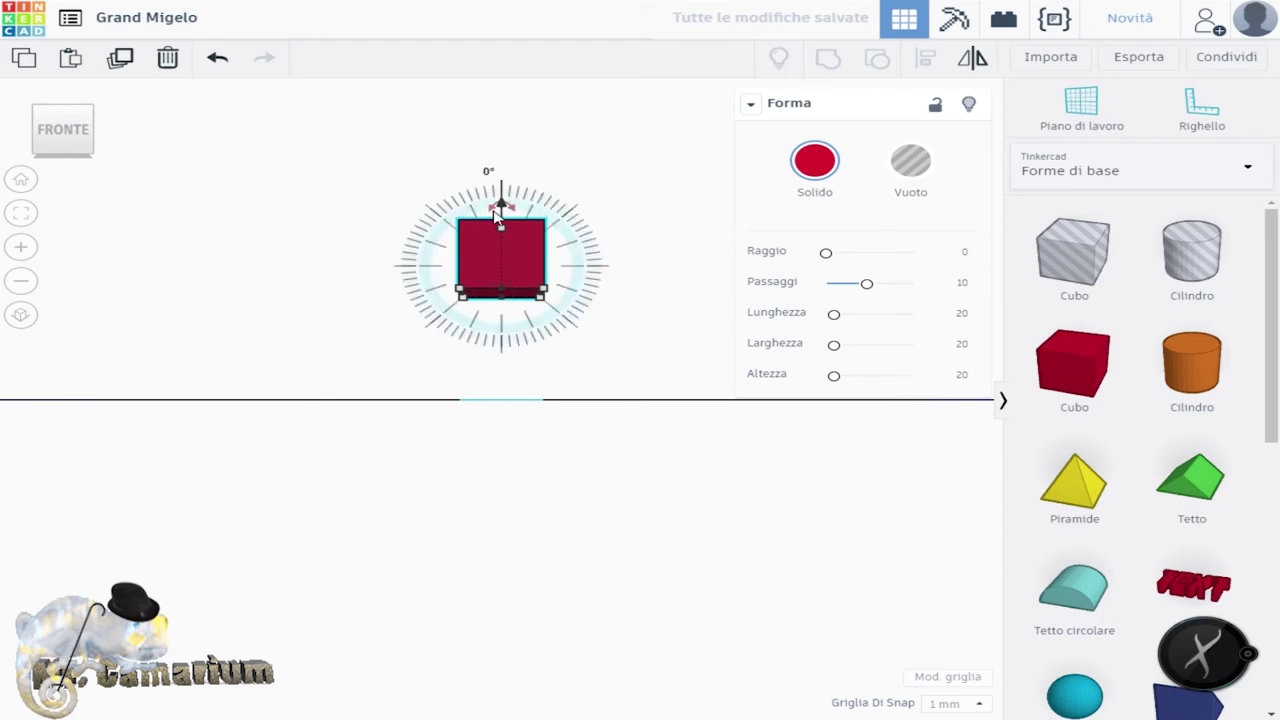
left_click_drag(503, 207, 507, 255)
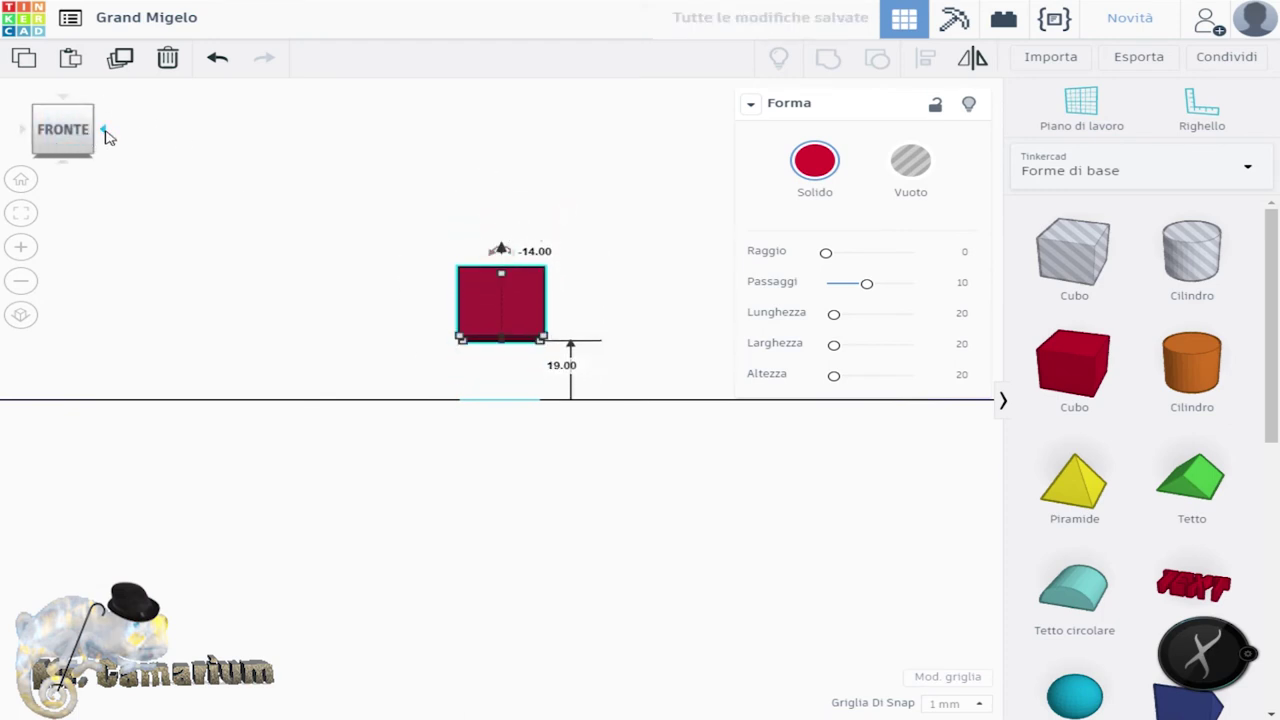
left_click(106, 133)
left_click(108, 137)
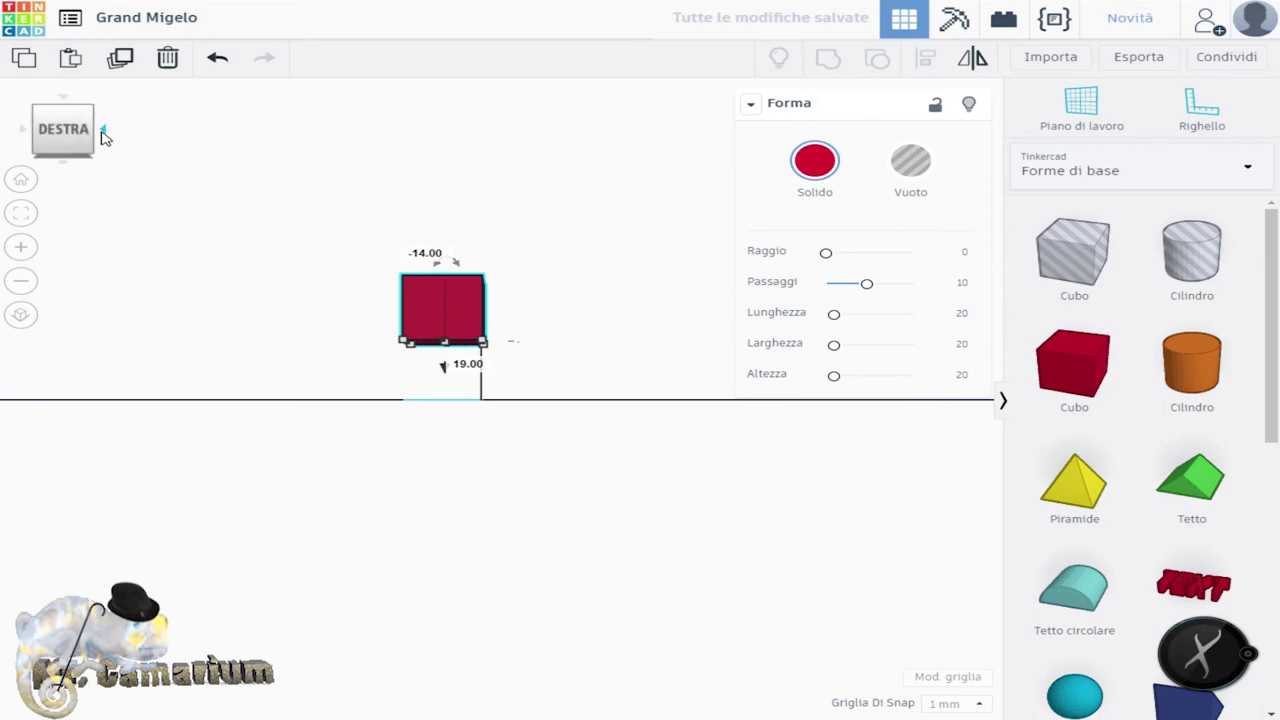
left_click(105, 134)
left_click(64, 104)
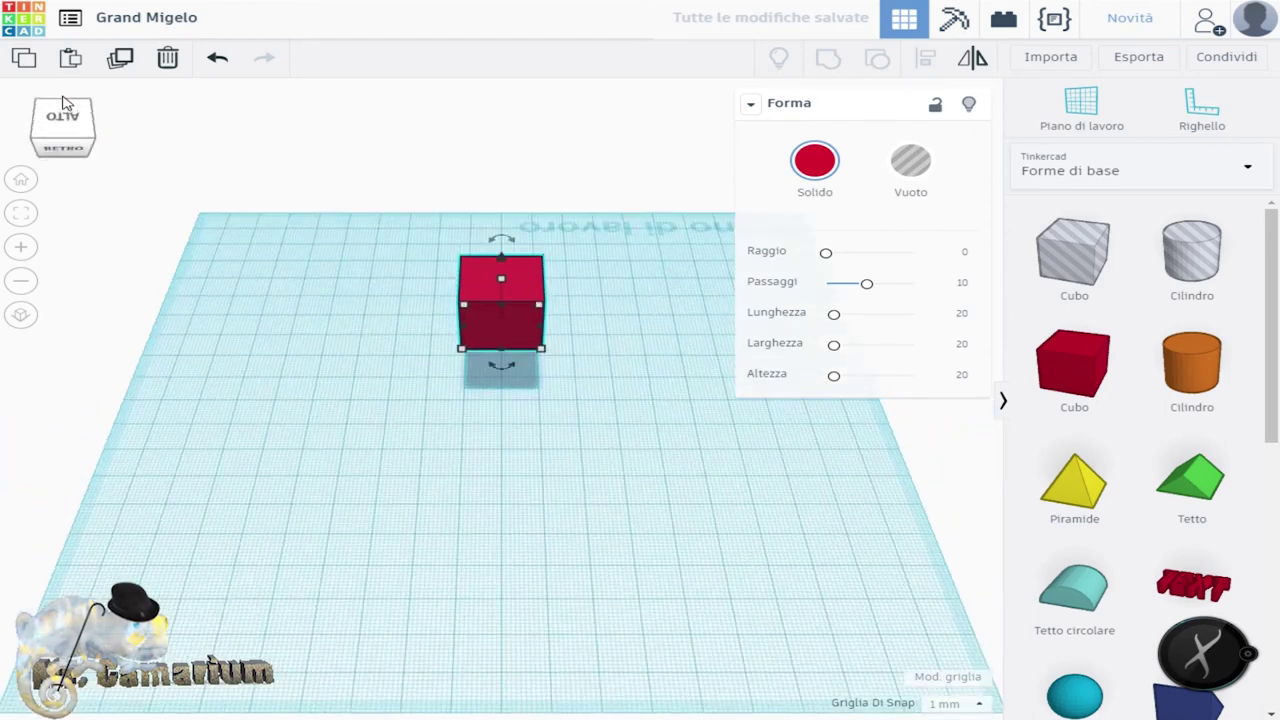
left_click(63, 166)
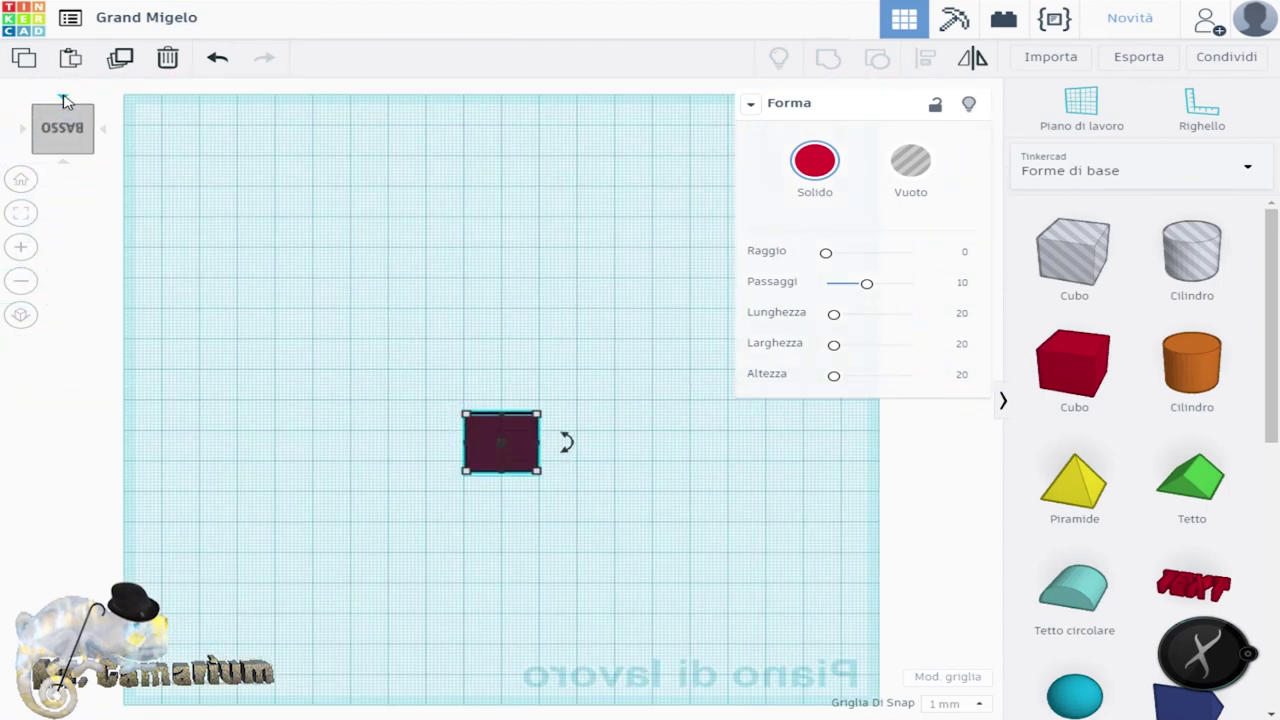
left_click(63, 100)
Step: Rotate the cube to -10° about the viewing axis
left_click_drag(508, 273, 510, 275)
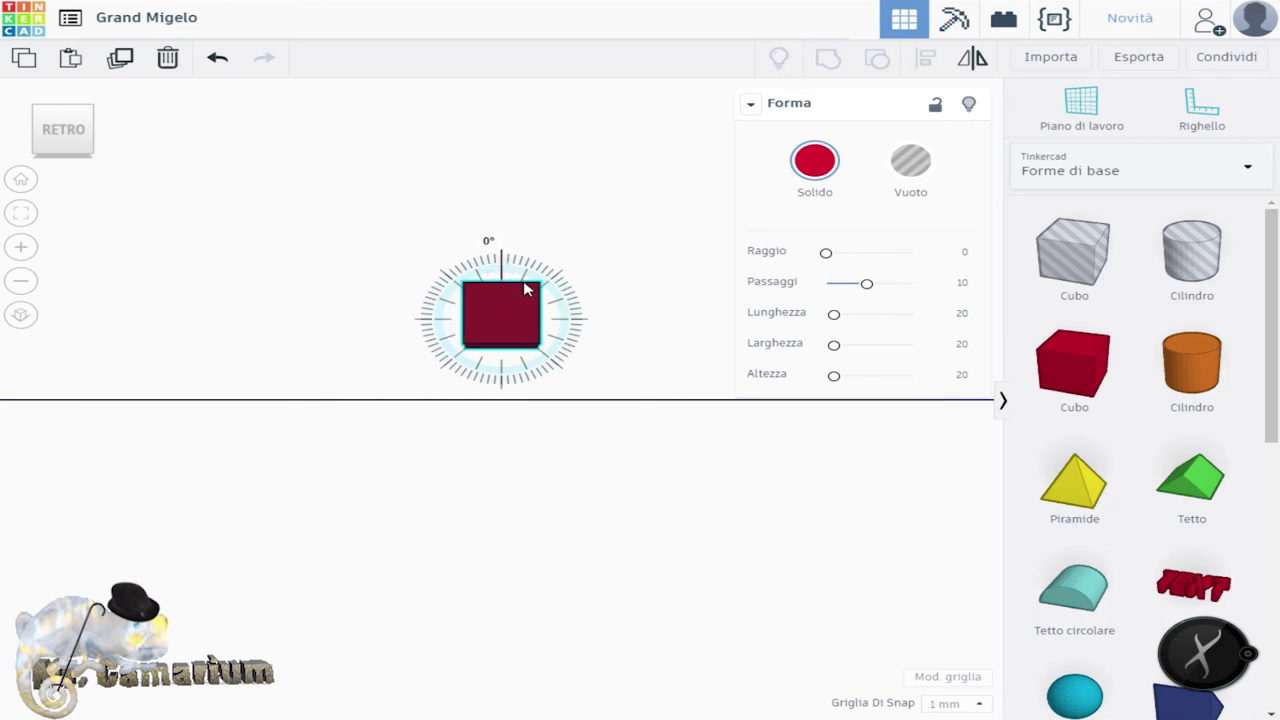
mouse_move(525, 289)
left_mouse_down()
mouse_move(443, 320)
mouse_move(478, 270)
mouse_move(502, 265)
left_mouse_up()
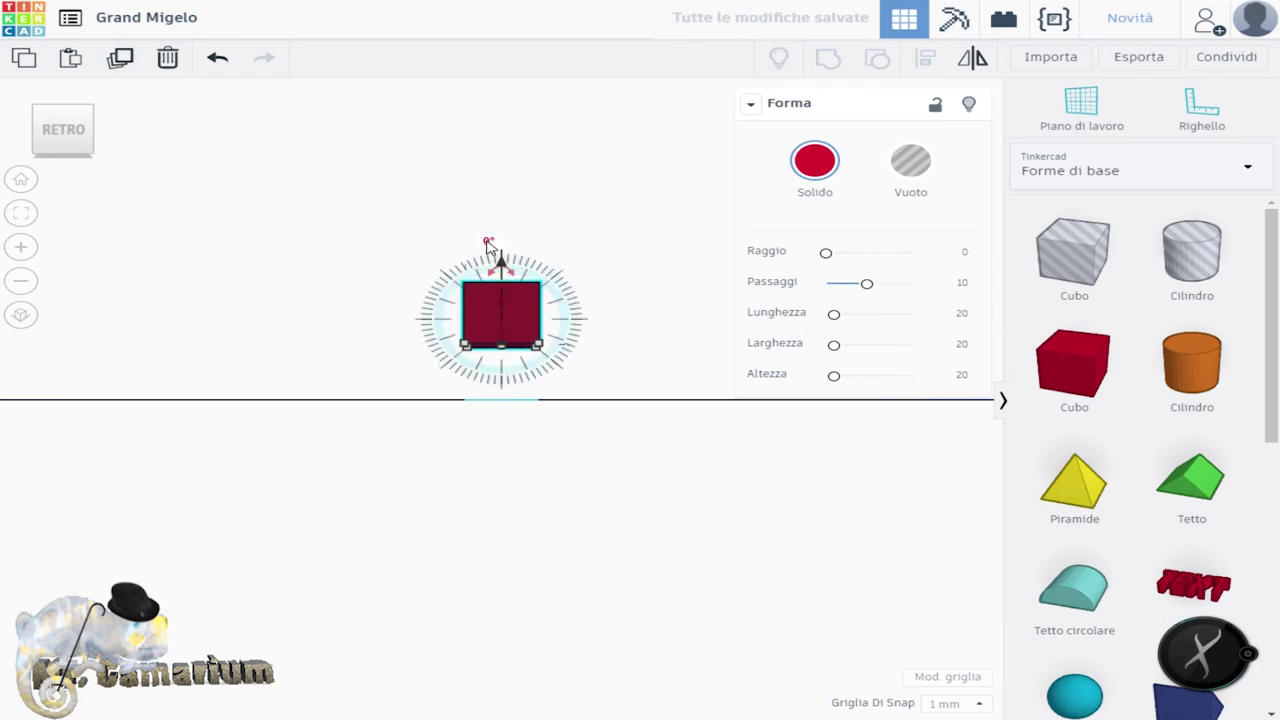
left_click(488, 241)
type("-1")
key("Return")
left_click(487, 241)
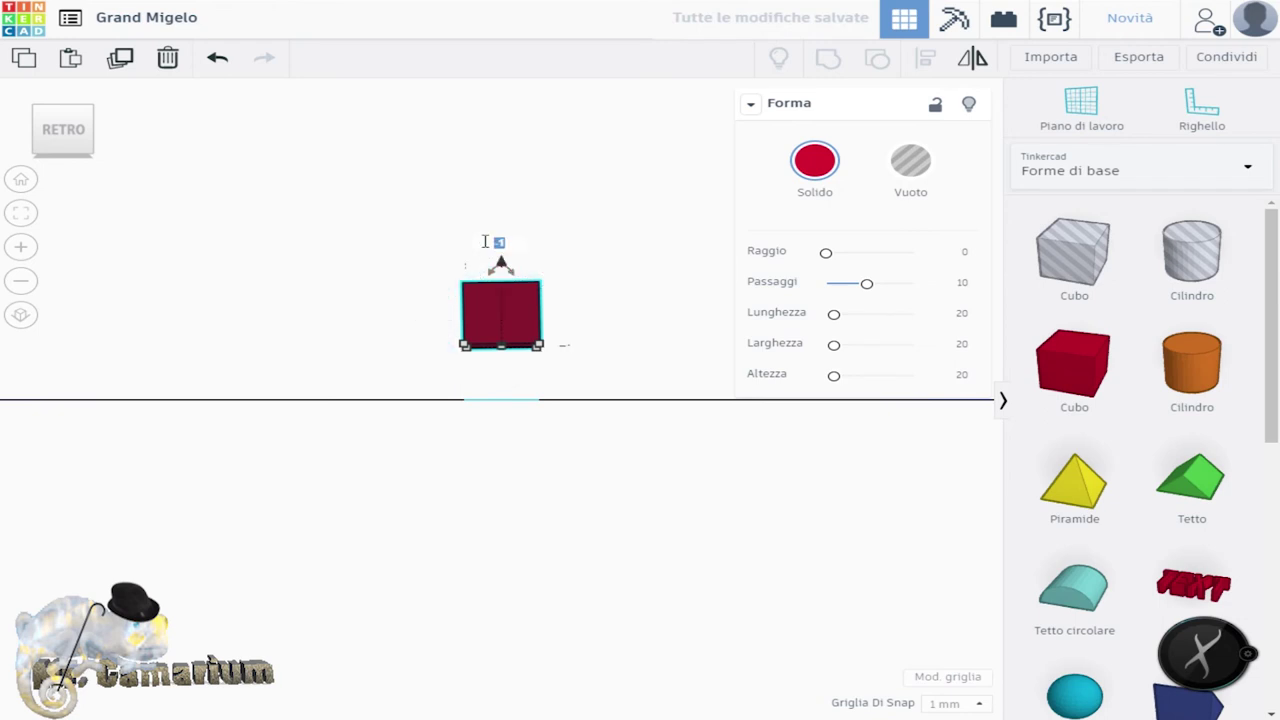
key("BackSpace")
type("-10")
key("Return")
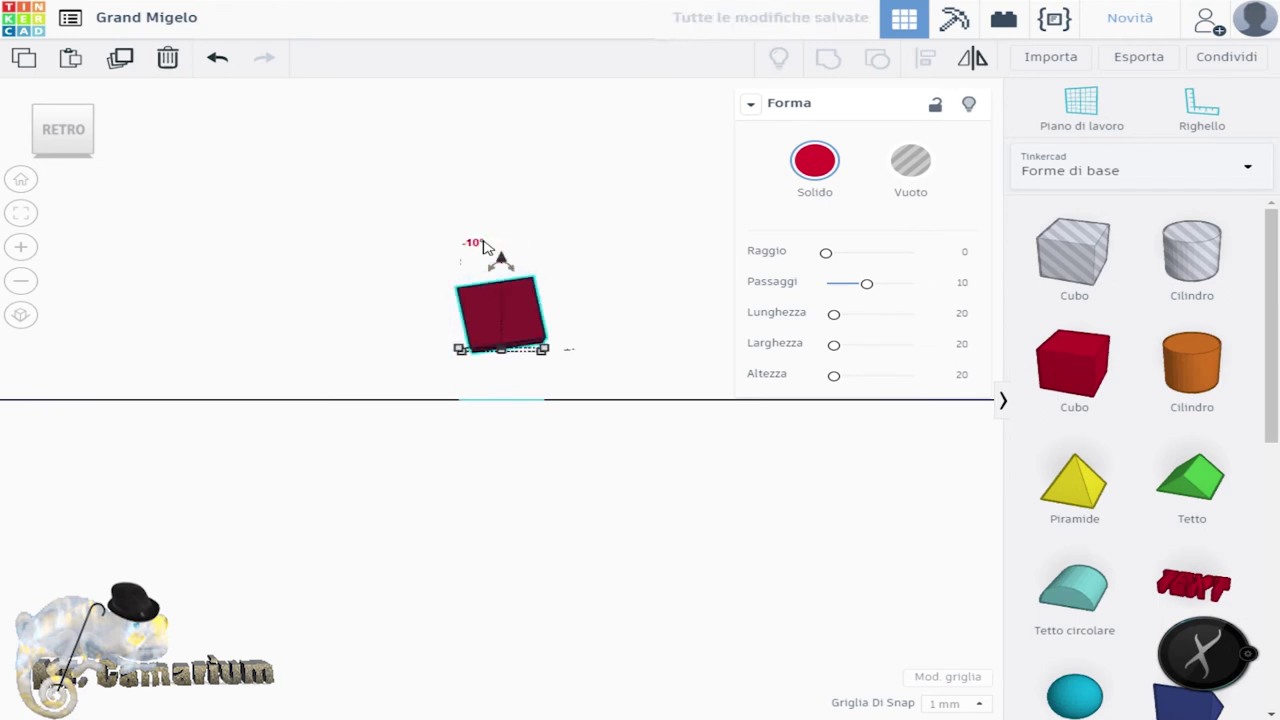
left_click(618, 346)
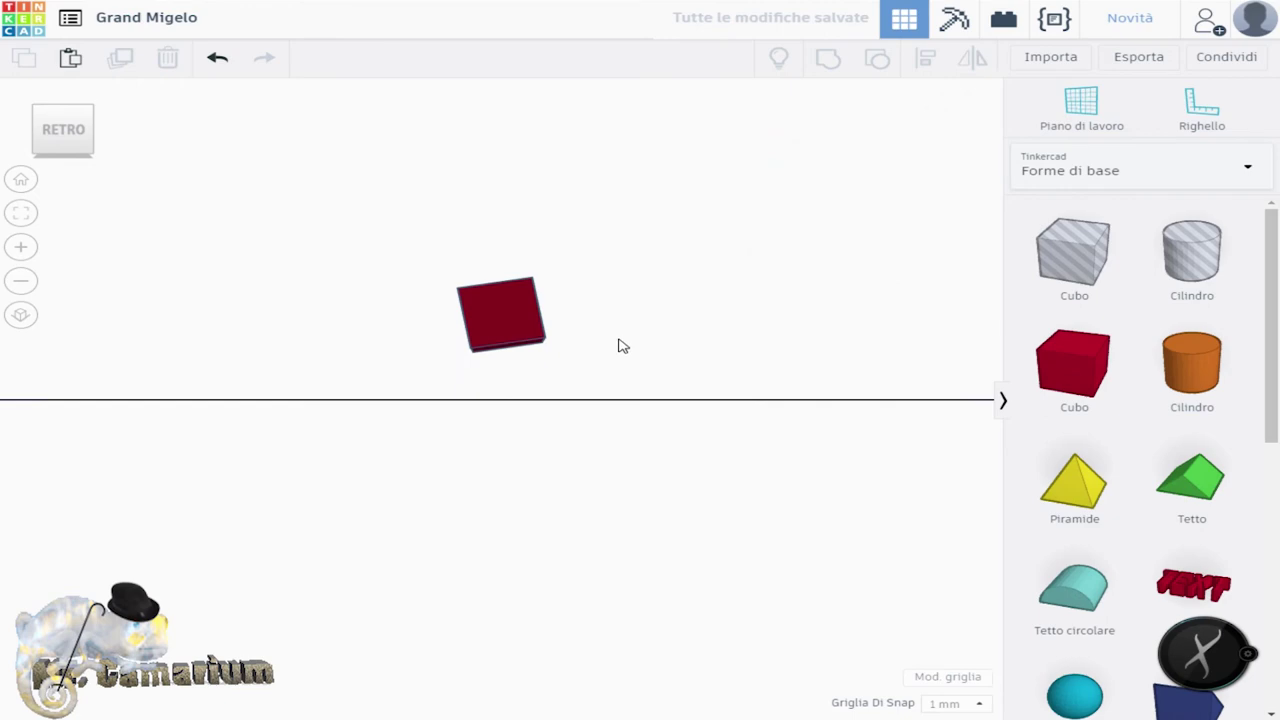
Step: Return to the Home perspective view showing the tilted cube above the grid
left_click(20, 179)
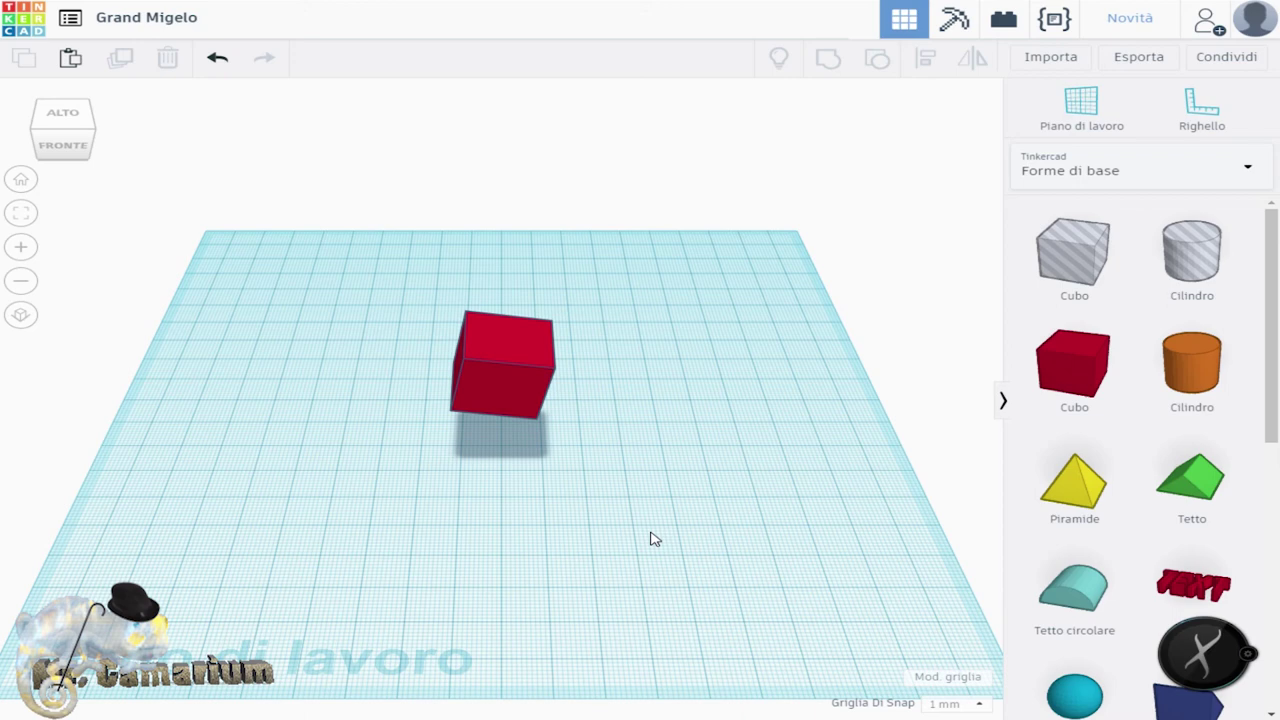
Step: Open the Porta Bobine design from the Recent designs list in My Designs
left_click(71, 19)
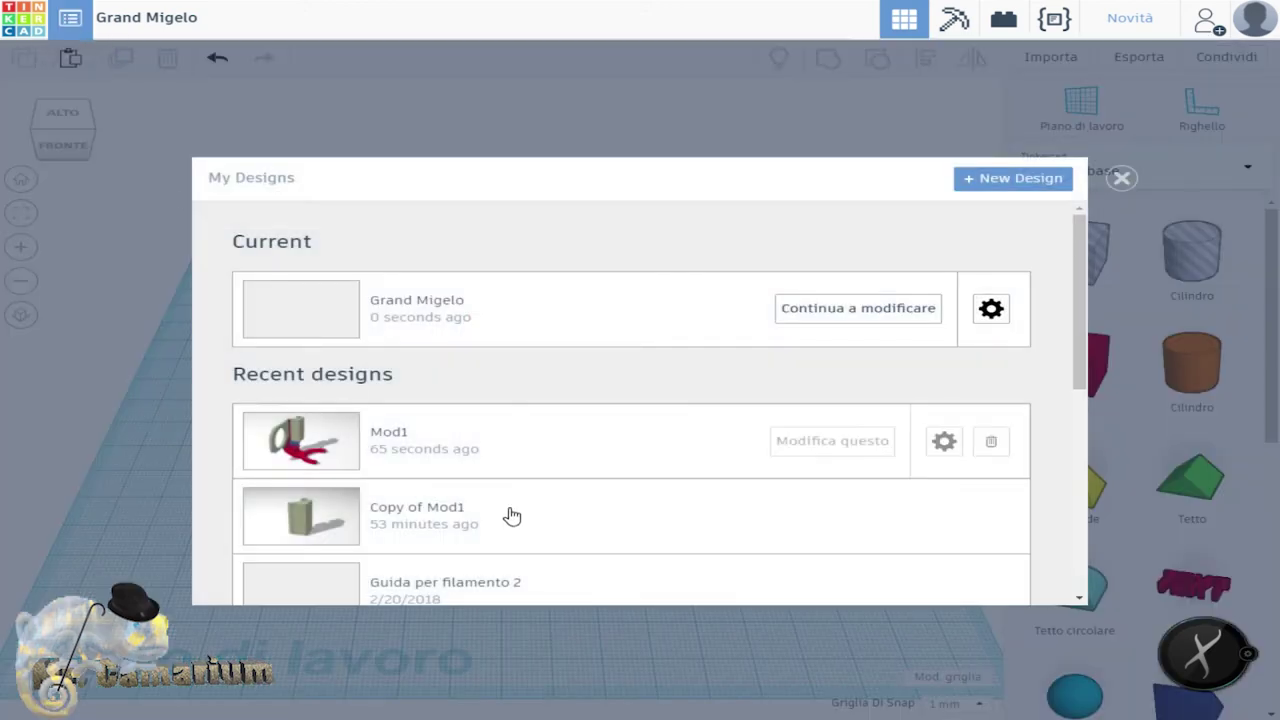
scroll(602, 583, "down", 3)
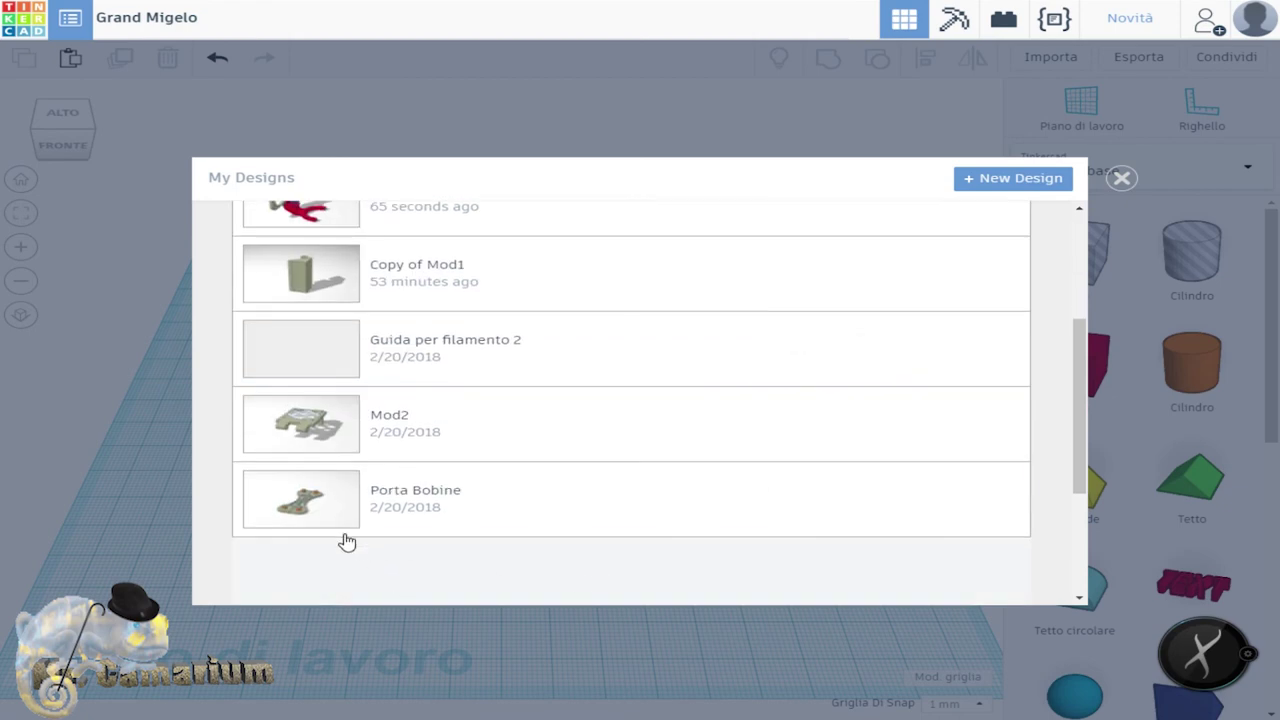
mouse_move(630, 498)
left_click(816, 500)
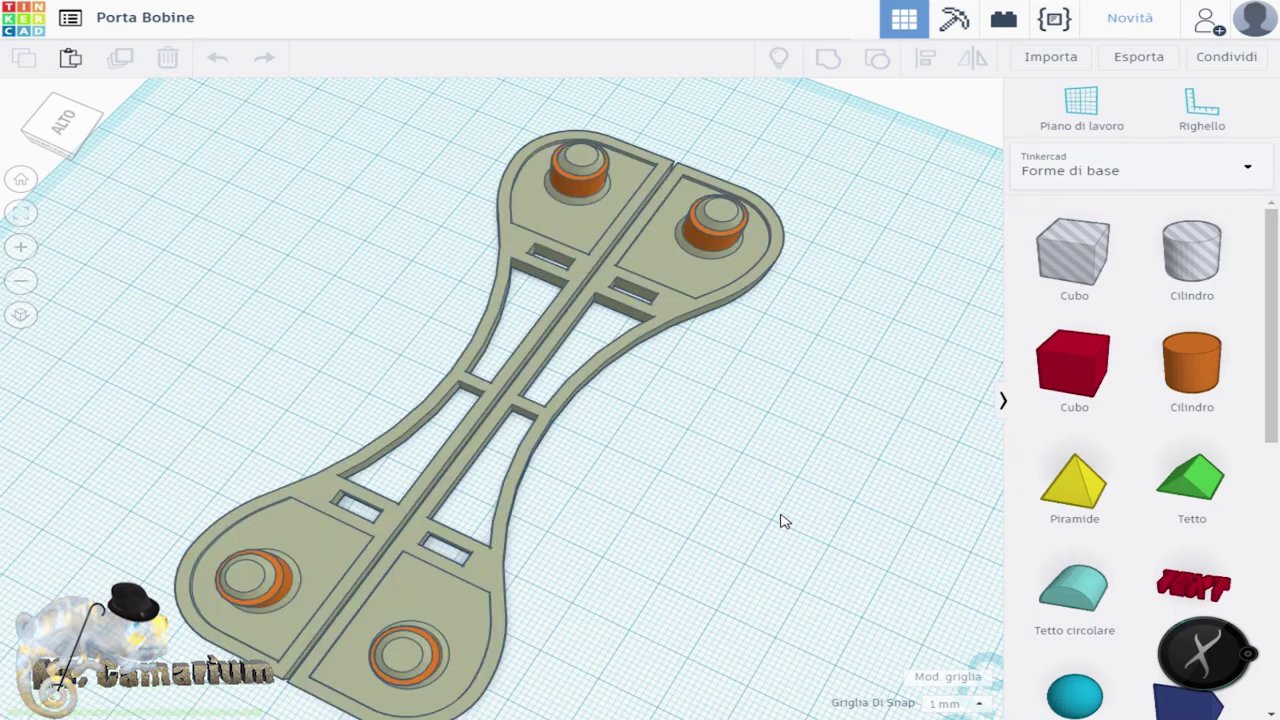
Step: Zoom around the spool holder and inspect its parts, including an orange peg
scroll(560, 530, "down", 2)
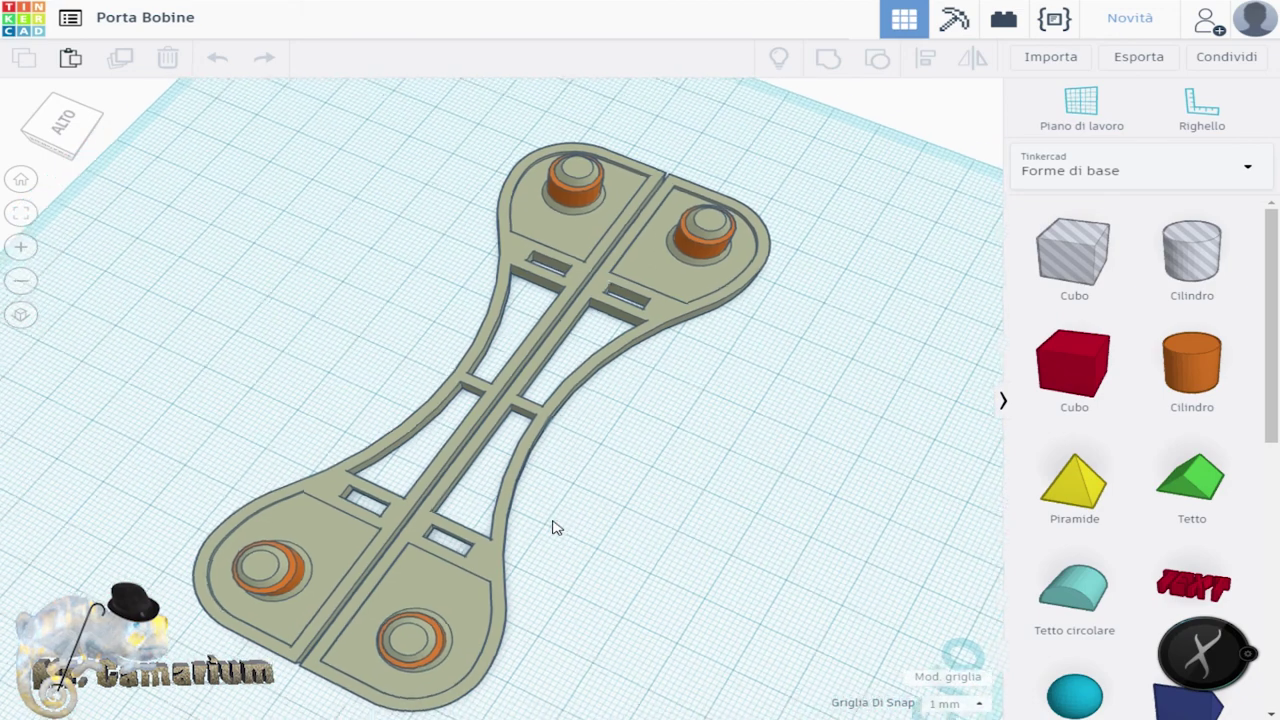
scroll(551, 526, "down", 2)
scroll(537, 543, "up", 2)
scroll(534, 537, "up", 2)
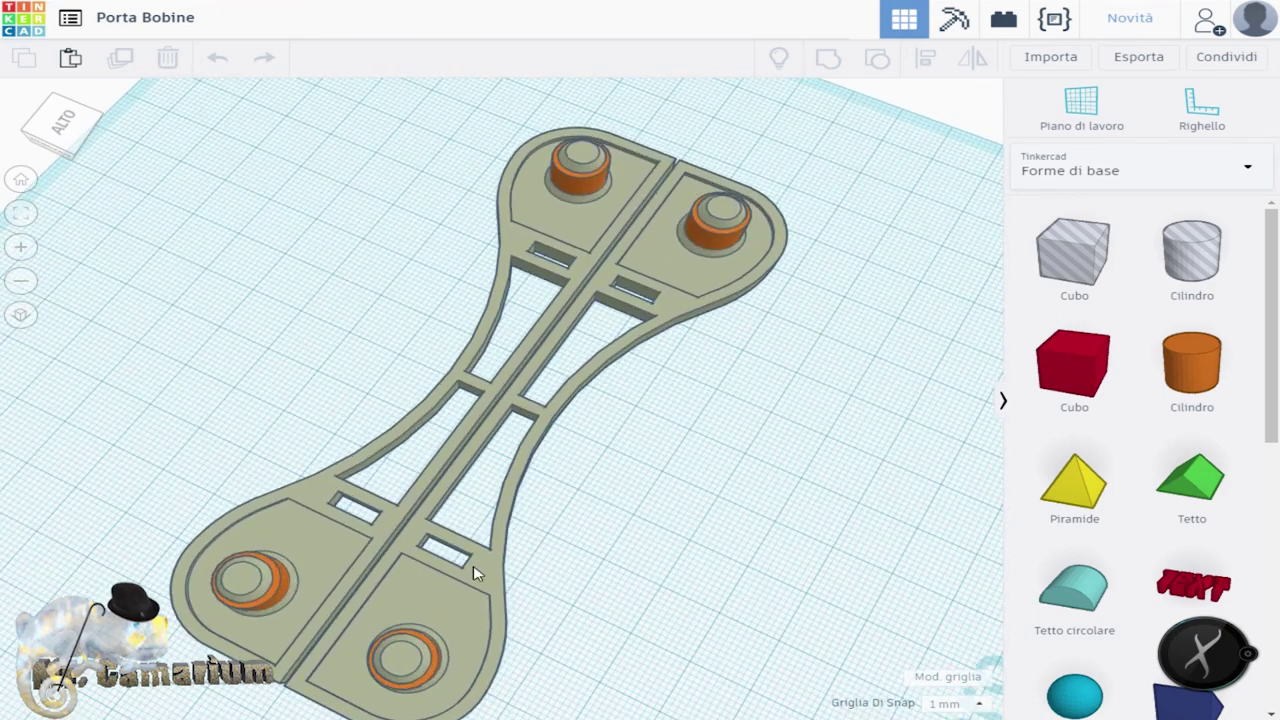
left_click(472, 568)
left_click(796, 328)
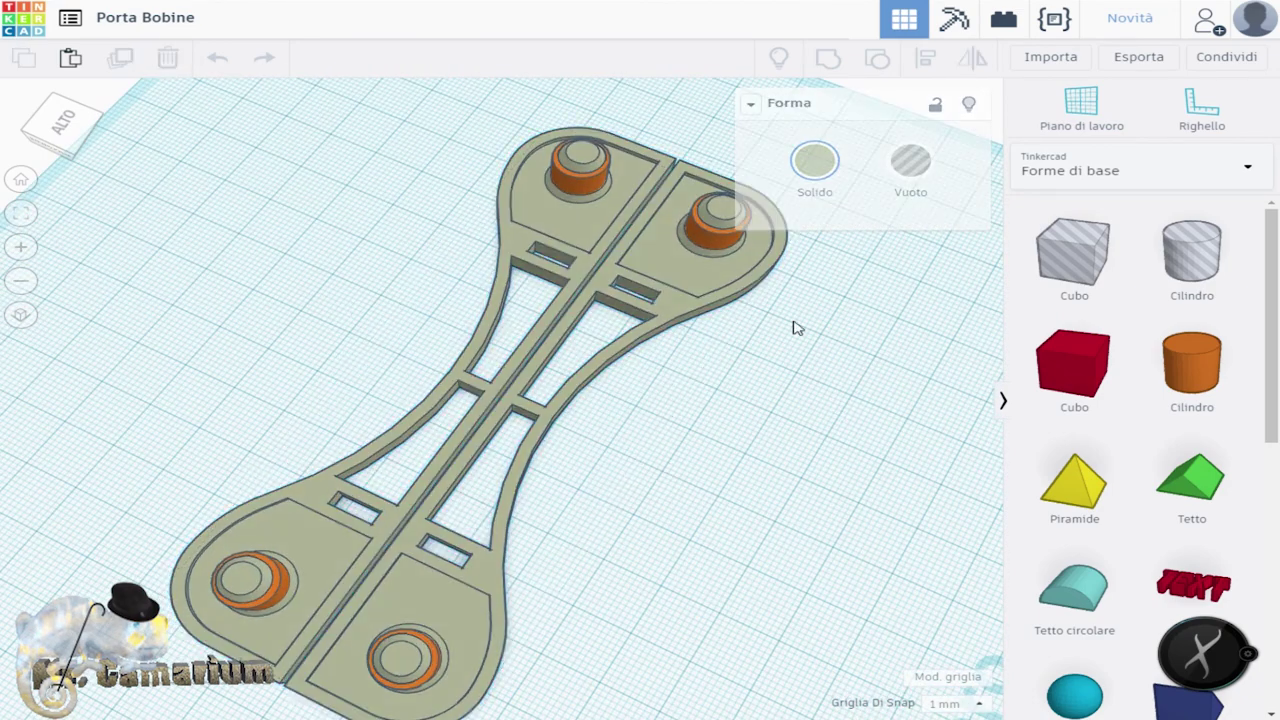
left_click(713, 240)
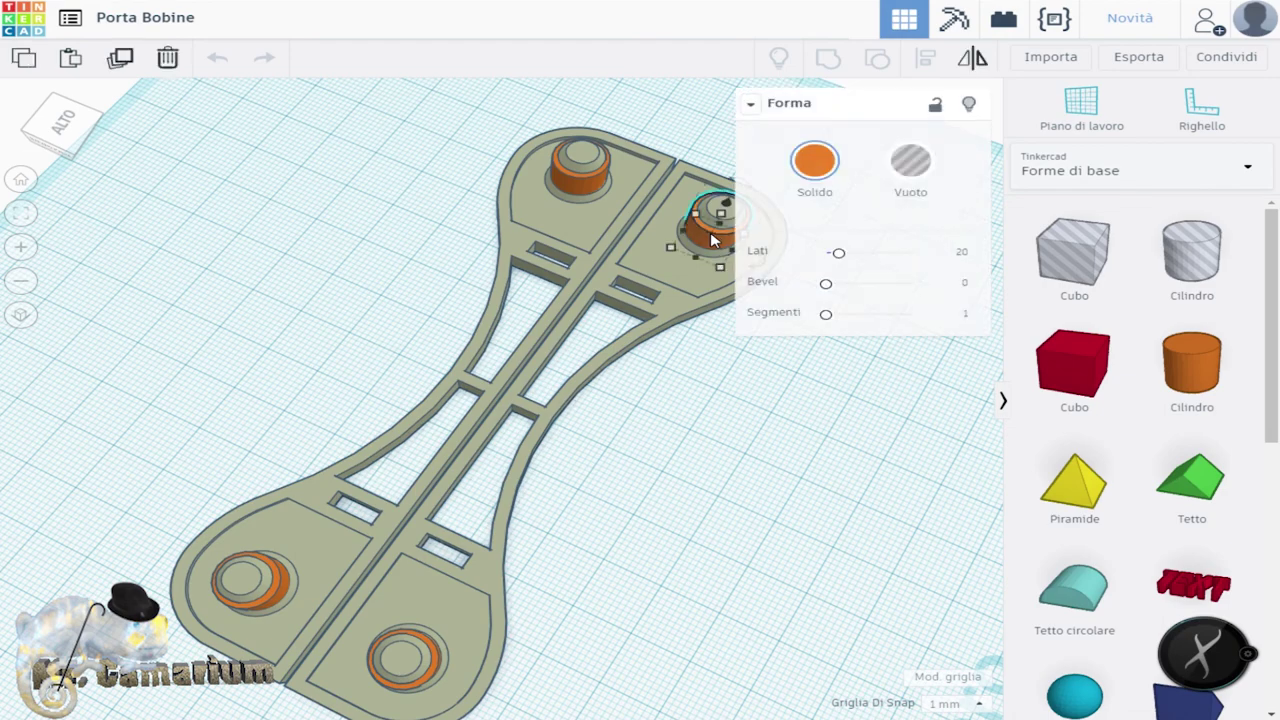
left_click(758, 435)
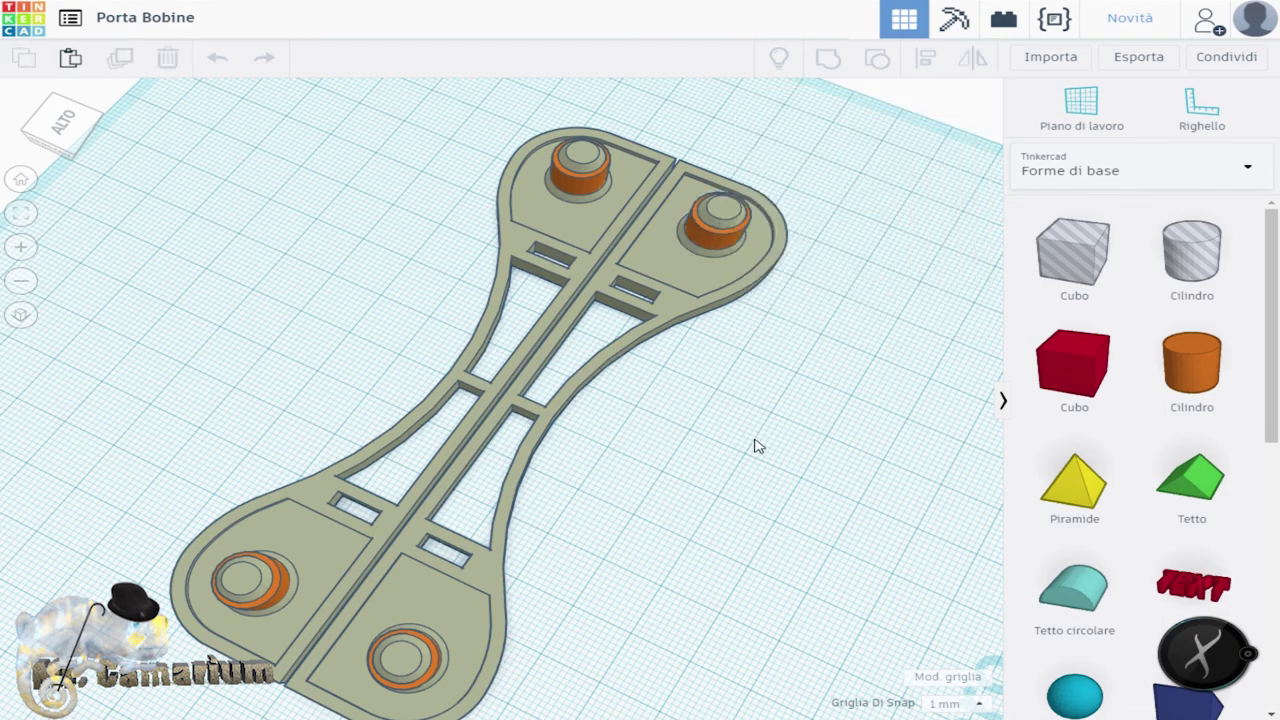
Step: Open the Mod1 design from My Designs
left_click(68, 20)
scroll(452, 494, "down", 1)
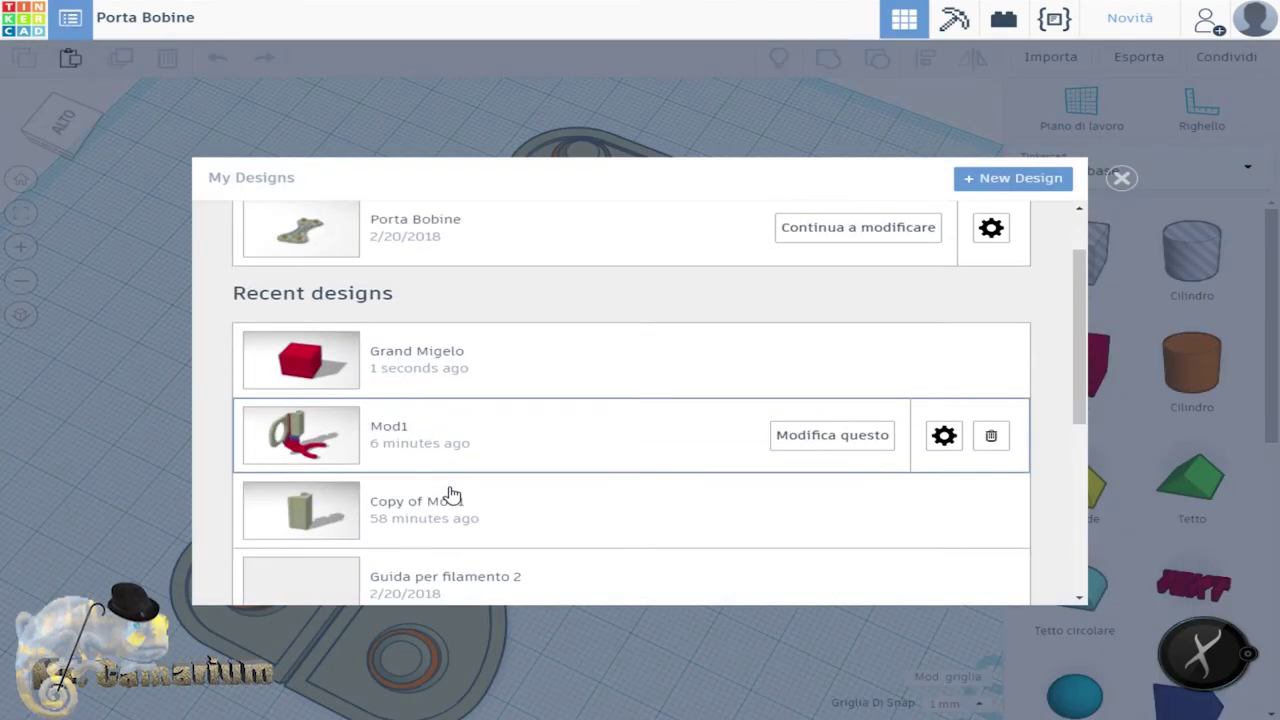
scroll(452, 494, "down", 1)
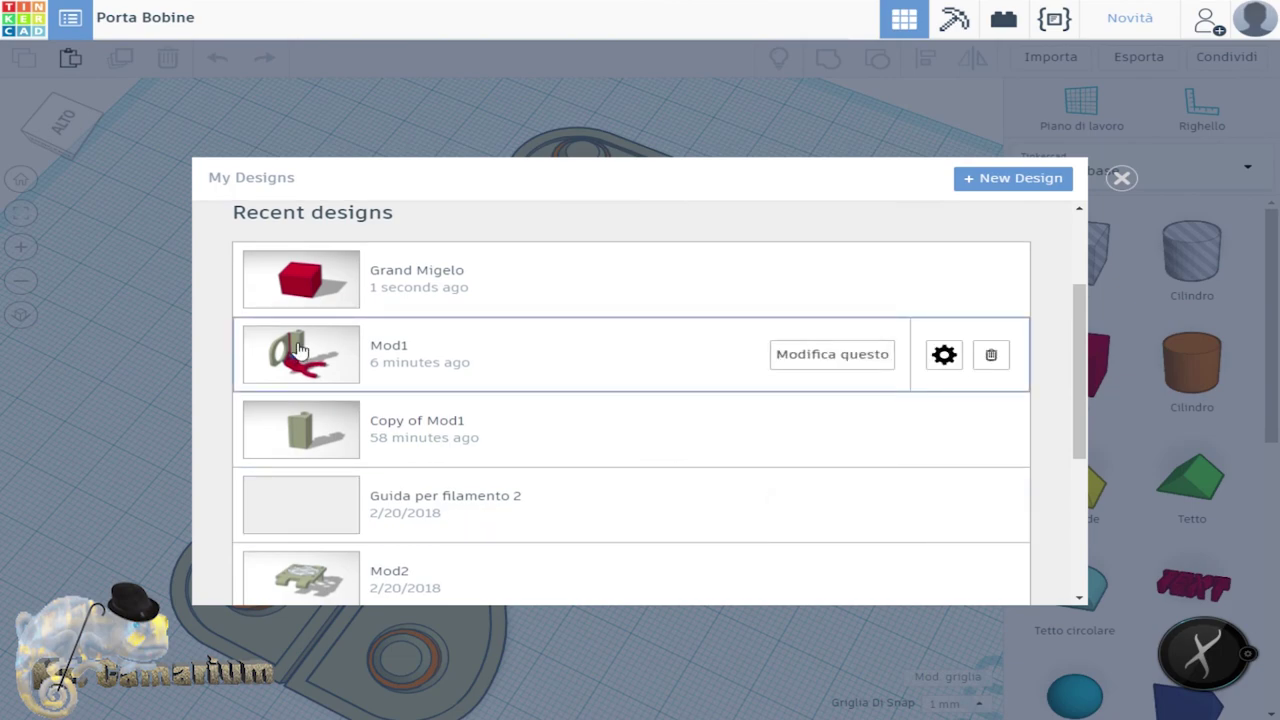
left_click(849, 354)
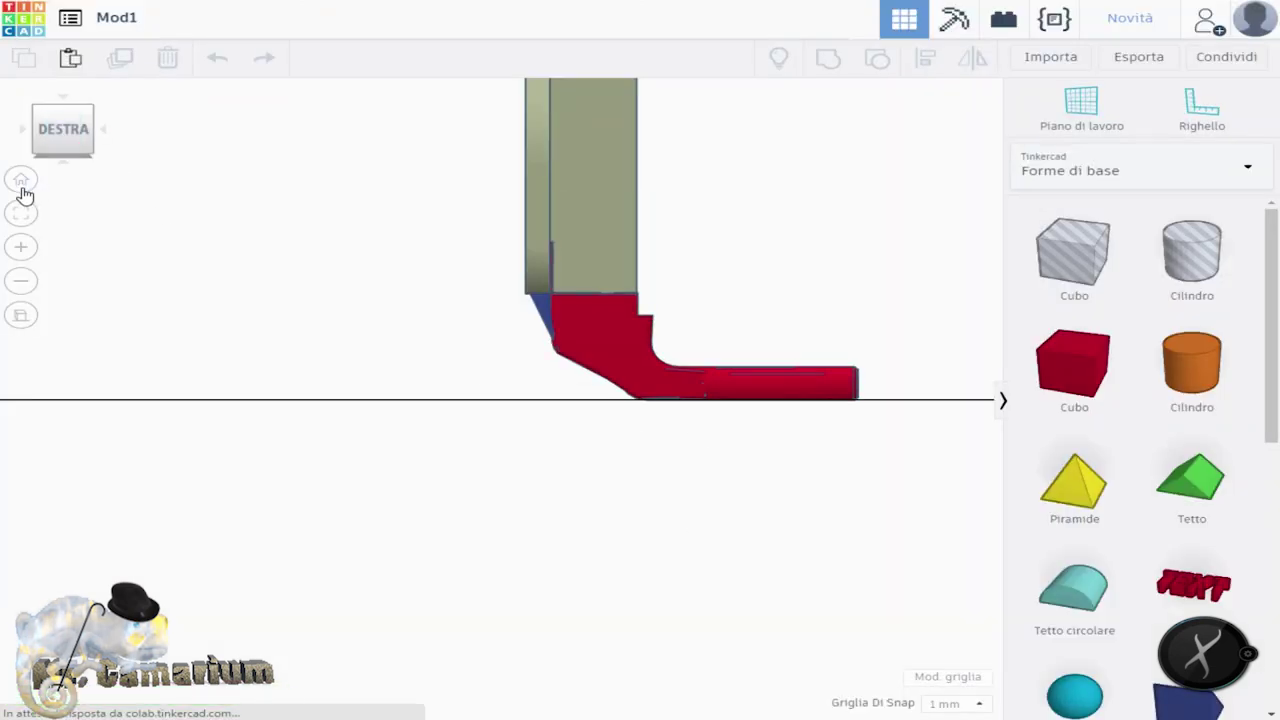
Step: Orbit around the Mod1 bracket and base, ending on a high corner view
left_click(22, 184)
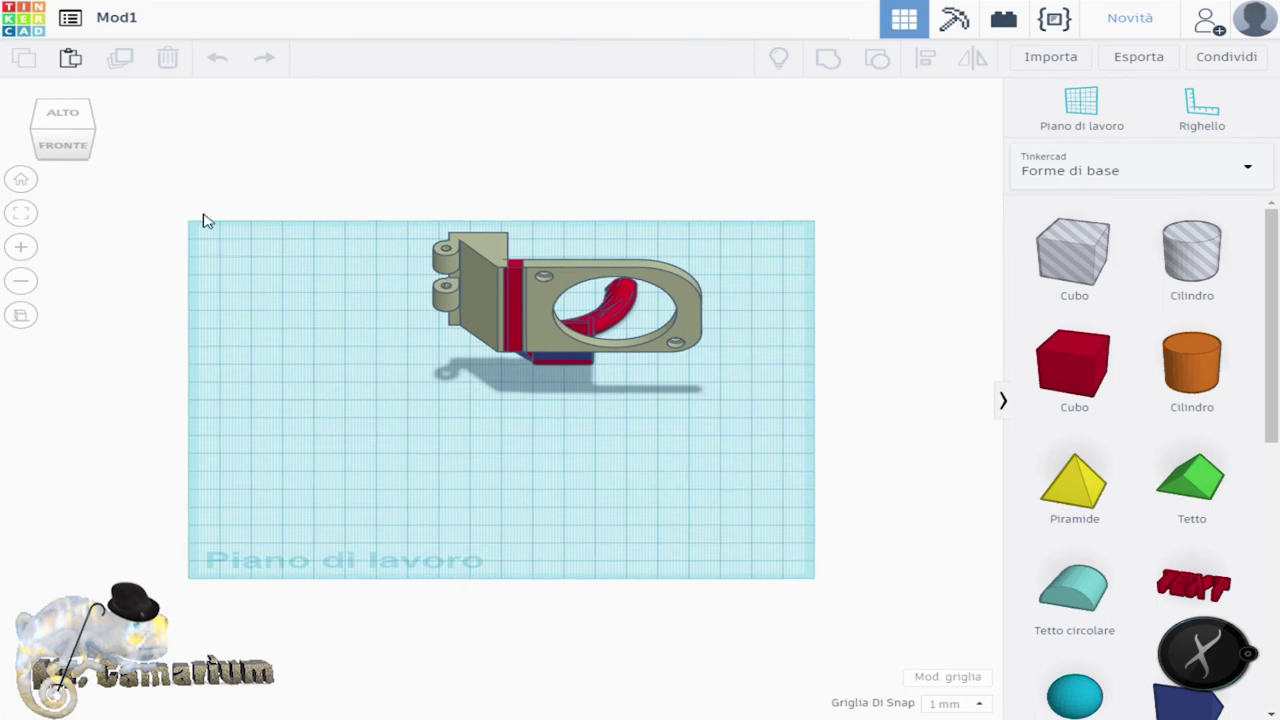
left_click(40, 135)
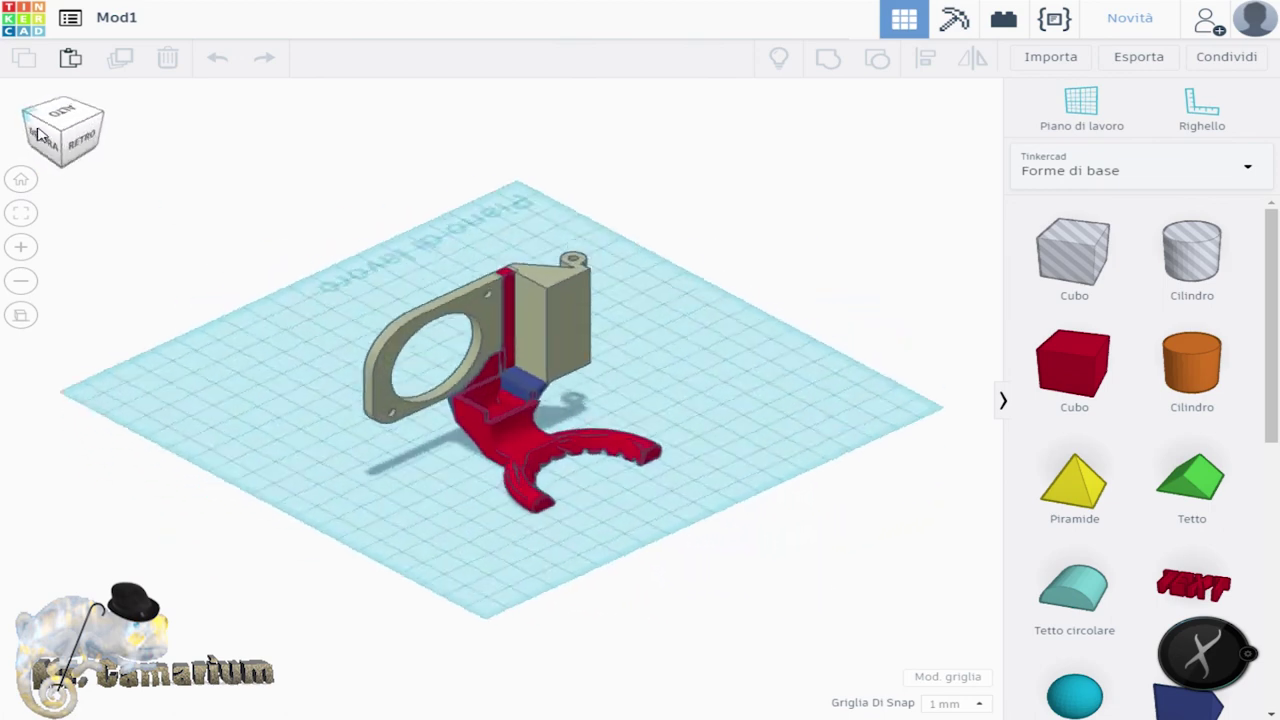
left_click_drag(40, 135, 460, 415)
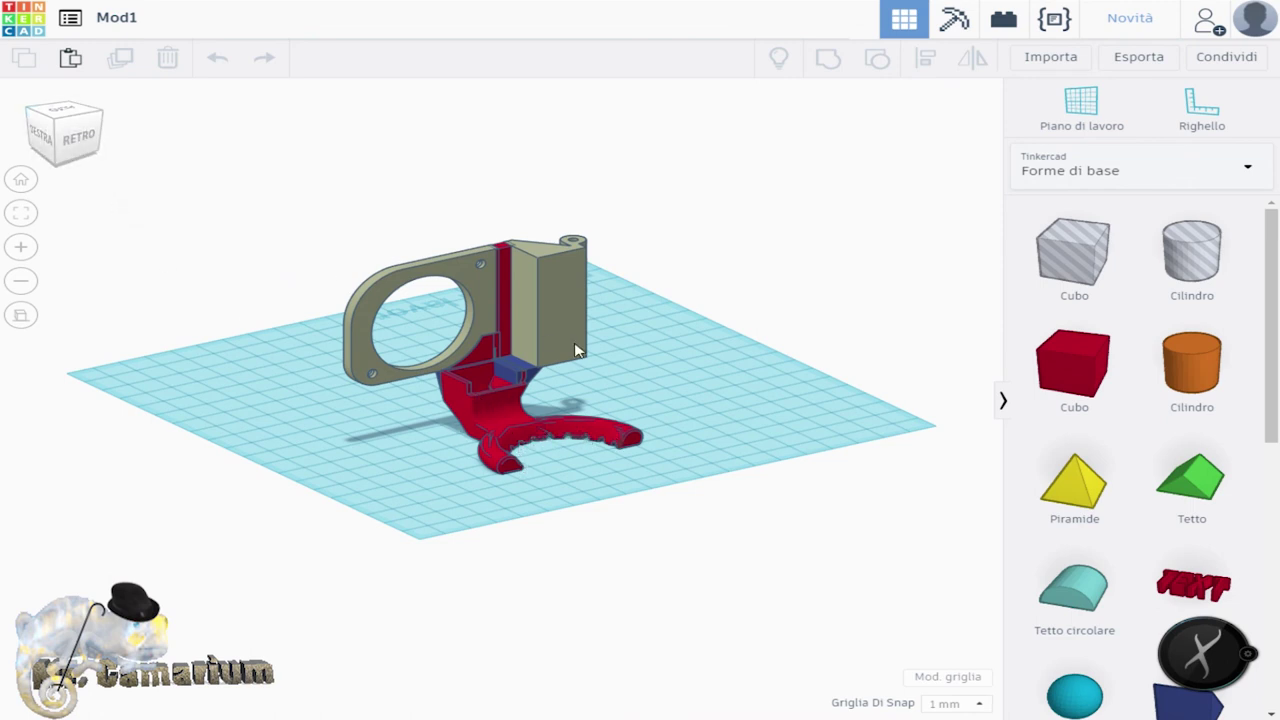
left_click(97, 118)
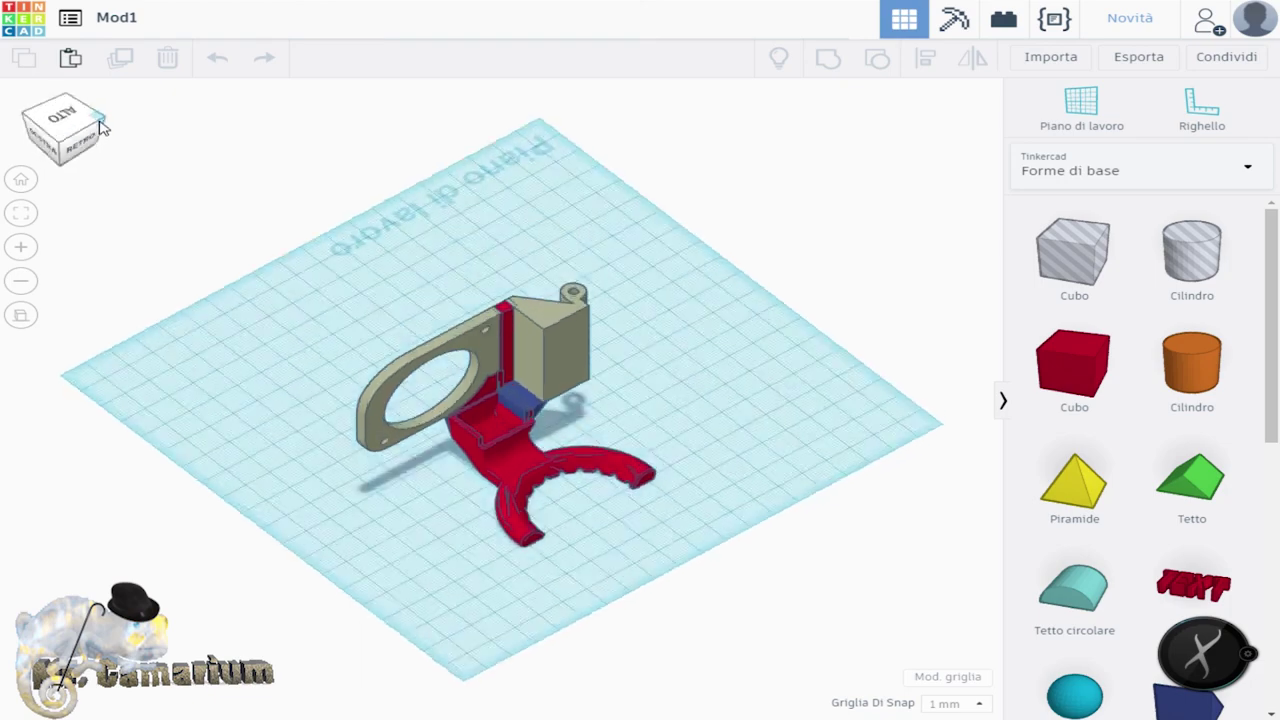
left_click(100, 128)
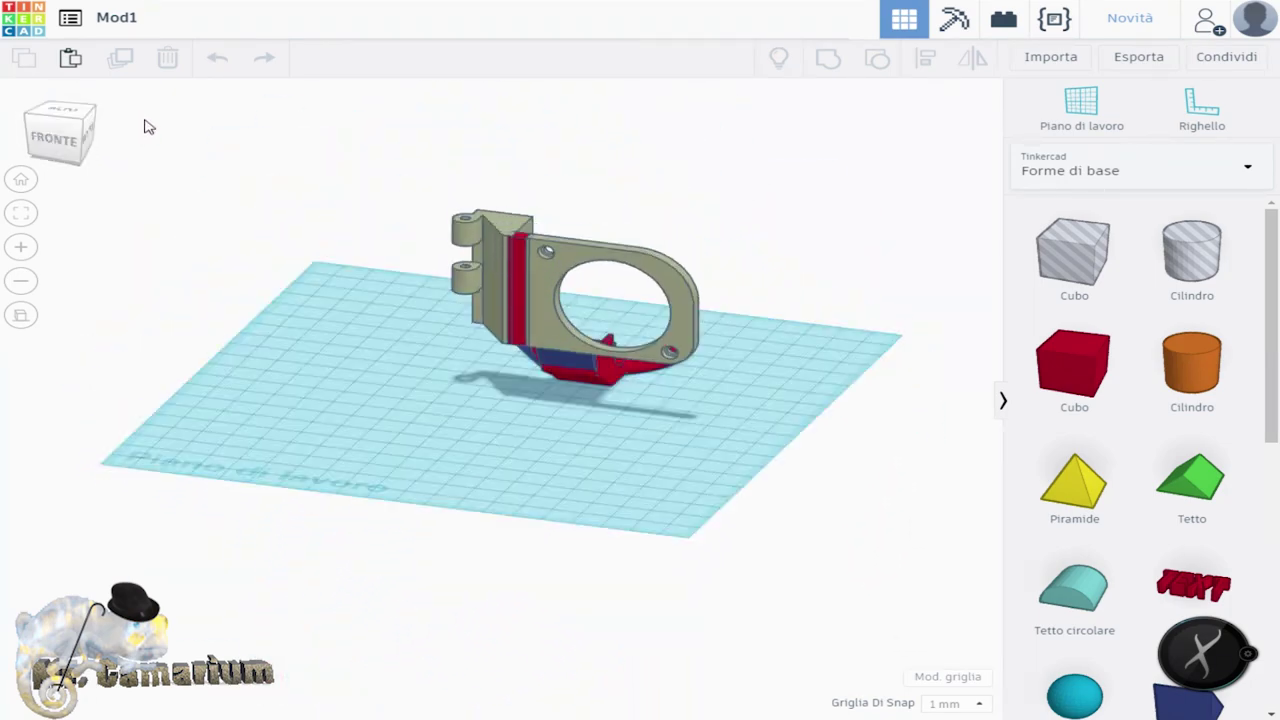
mouse_move(142, 121)
right_mouse_down()
mouse_move(163, 151)
mouse_move(120, 137)
right_mouse_up()
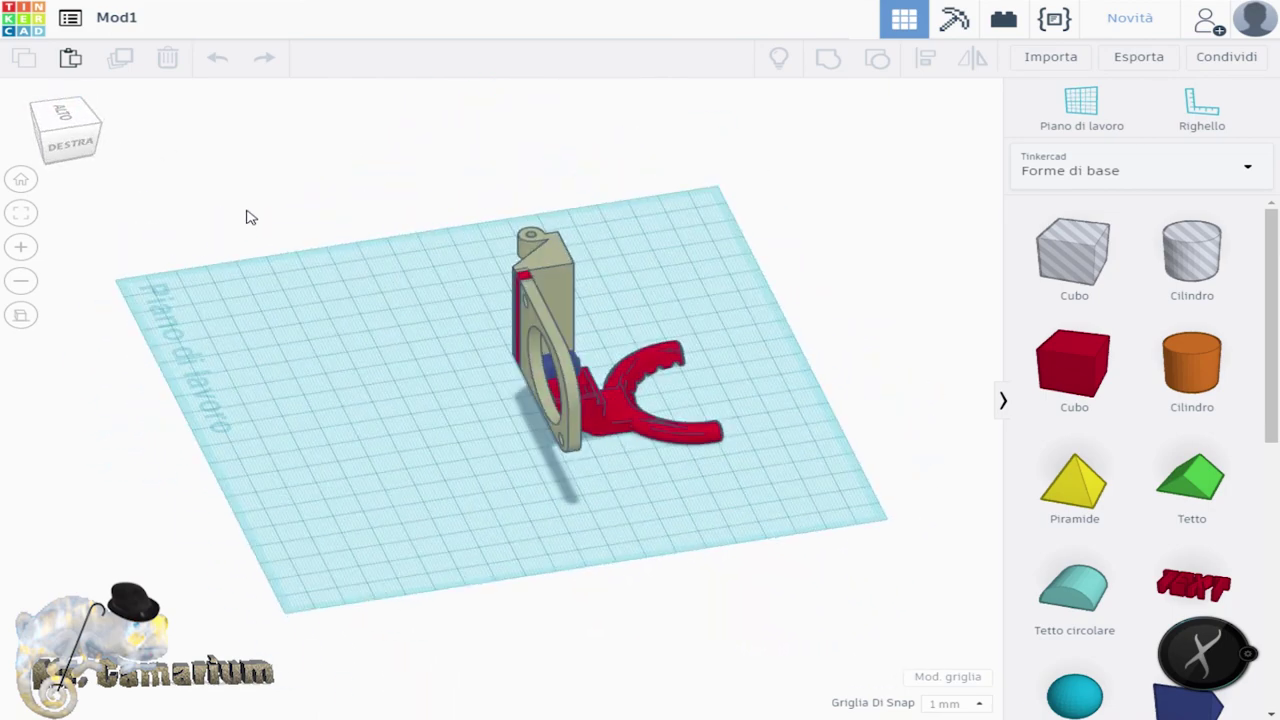